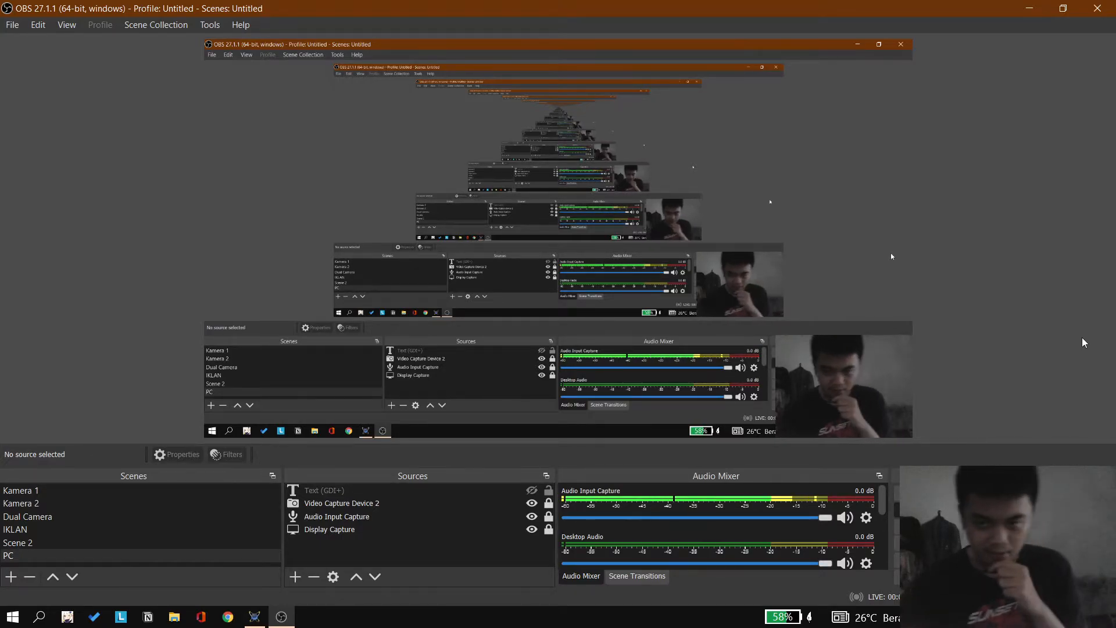
Step: Switch to Proteus and add the generic RES resistor to the component list through the device picker
left_click(268, 621)
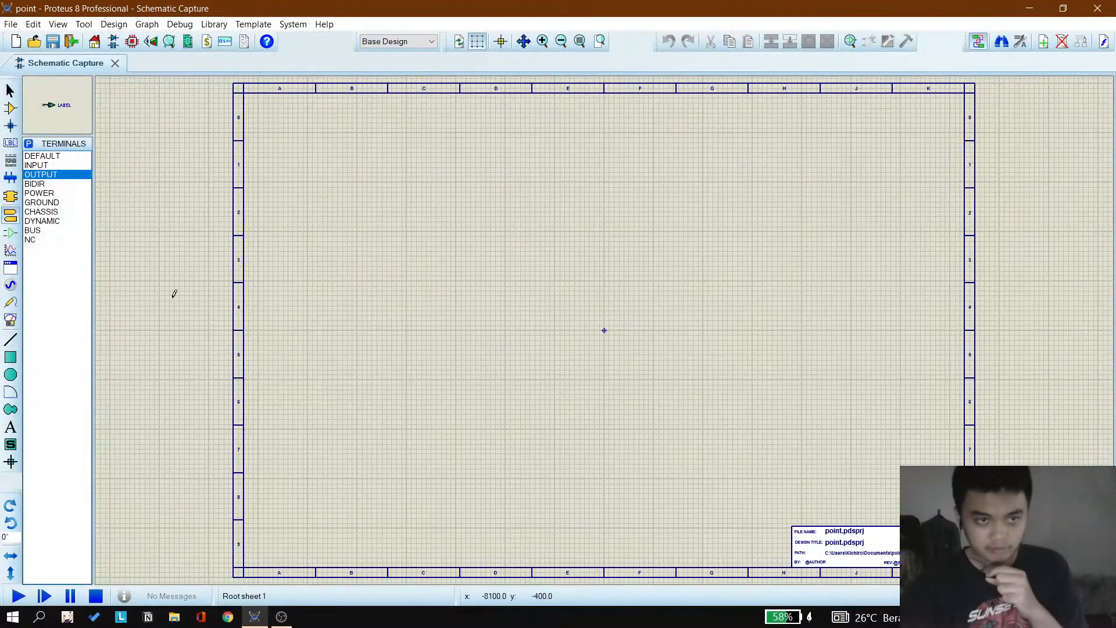
left_click(13, 115)
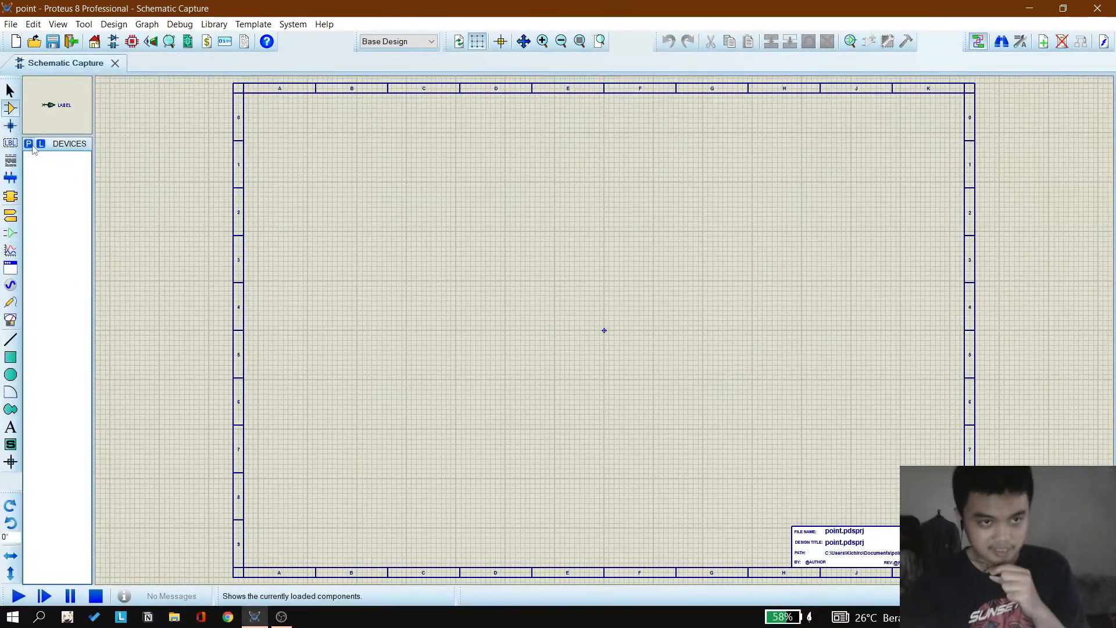
left_click(29, 144)
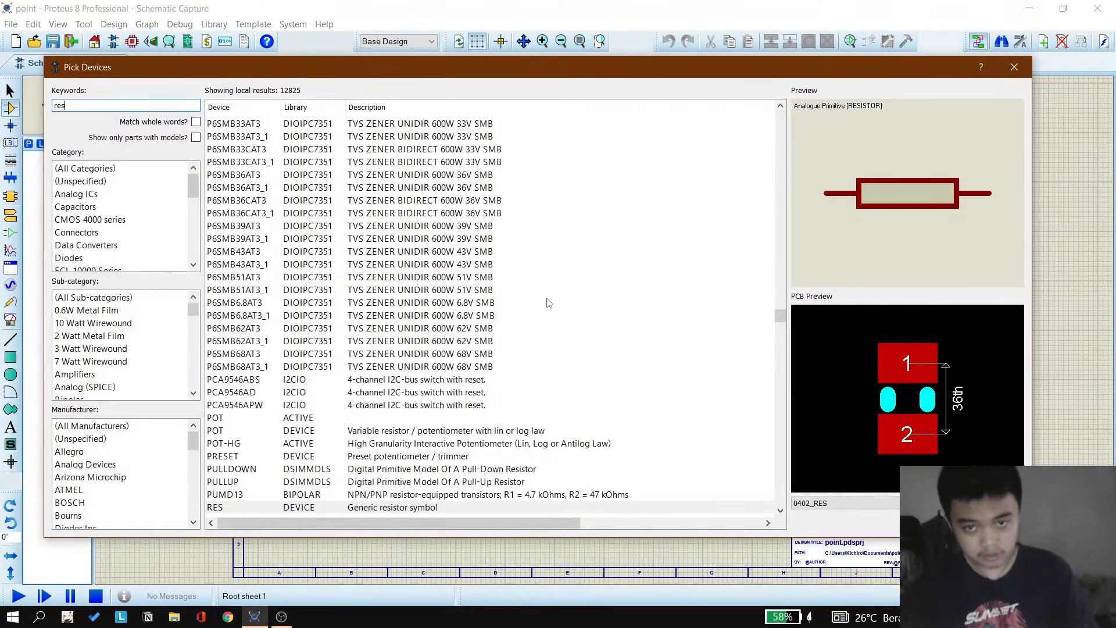
key("Return")
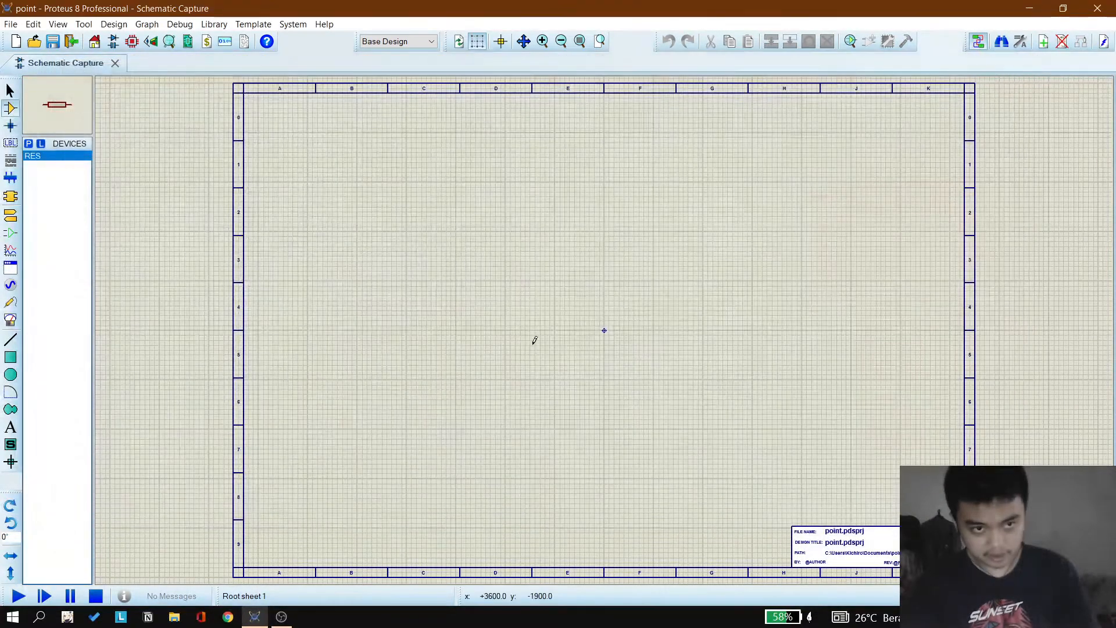
Step: Search the device library for cap and add the generic CAP capacitor to the component list
left_click(29, 144)
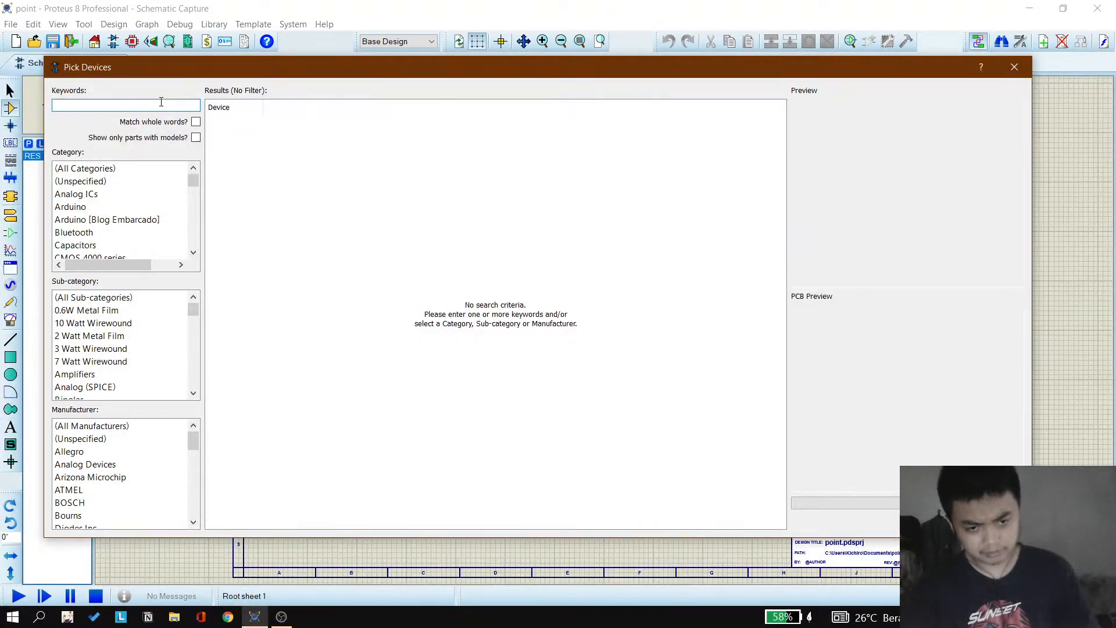
type("cap")
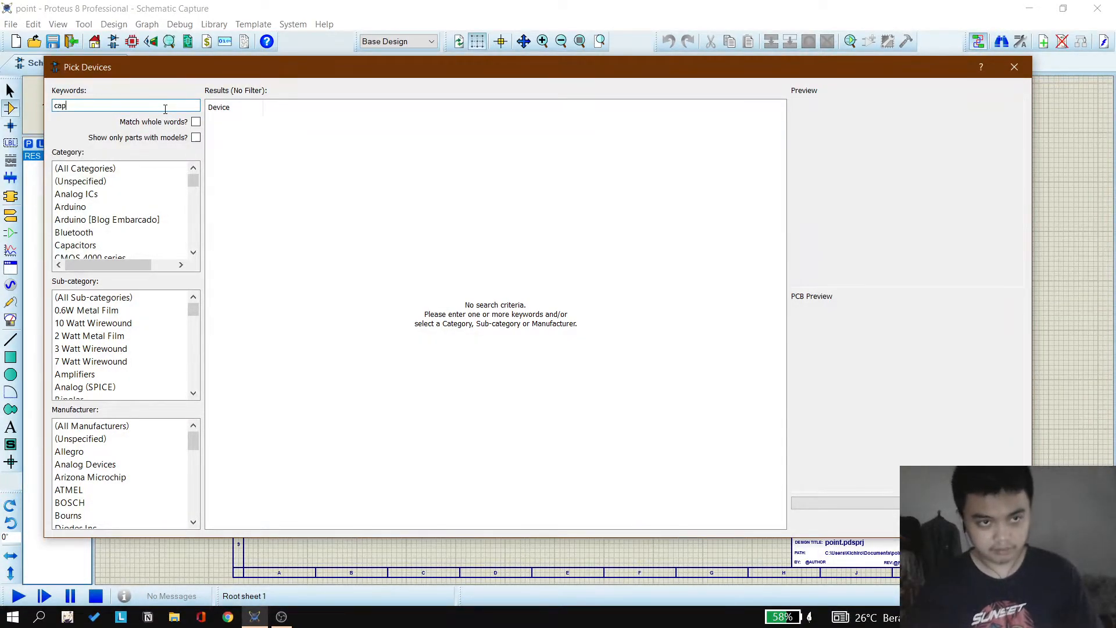
type("a")
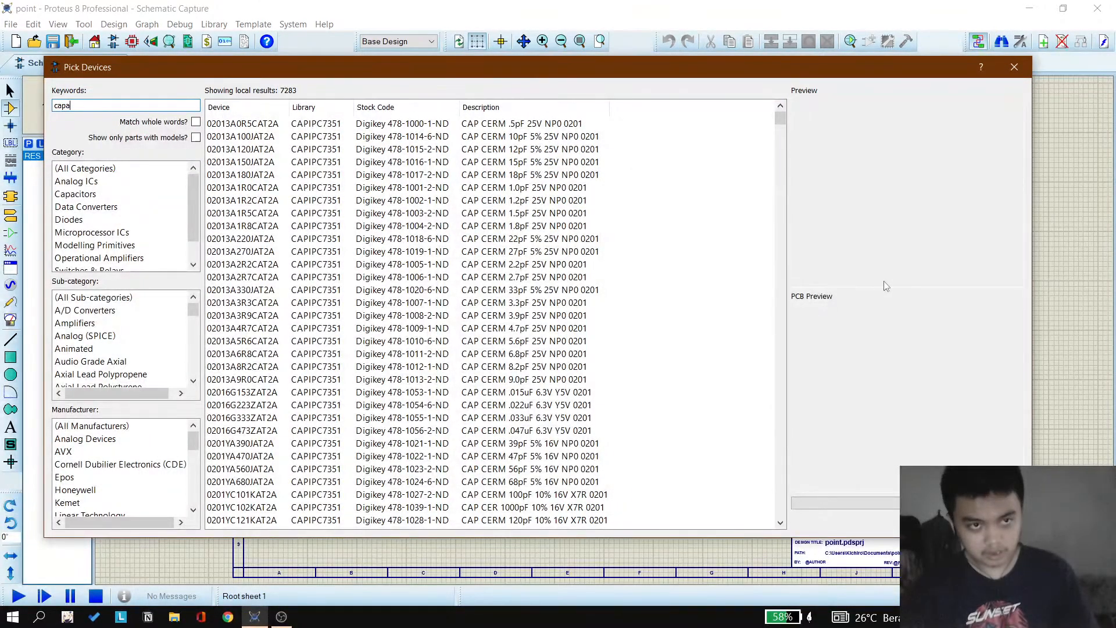
key("BackSpace")
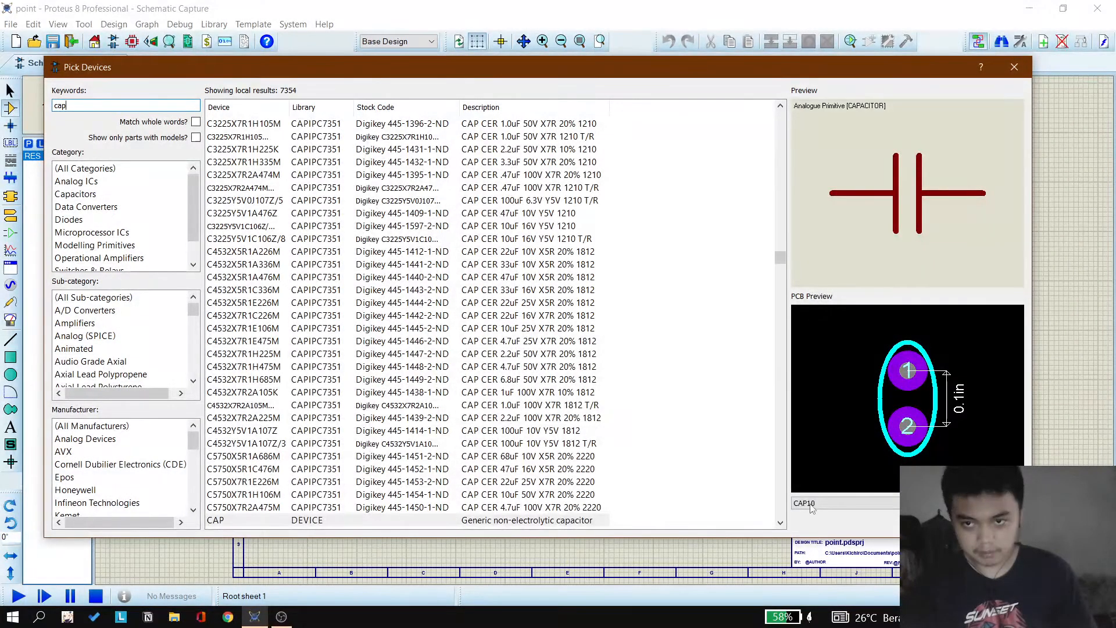
double_click(546, 521)
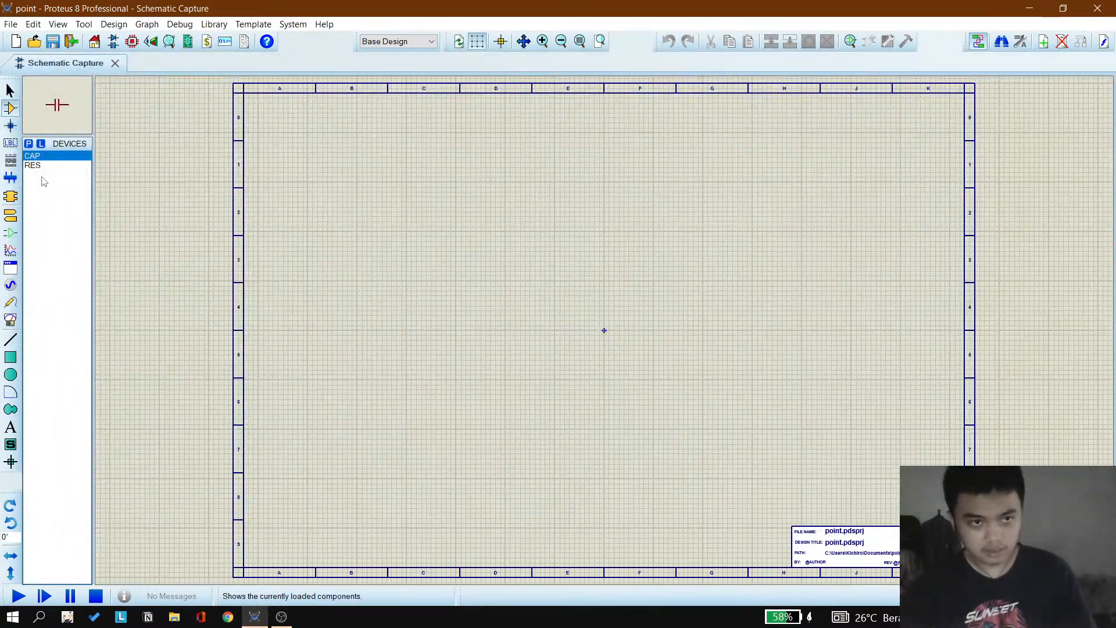
Step: Search the device library for amp and add the 1458 dual operational amplifier to the component list
left_click(29, 144)
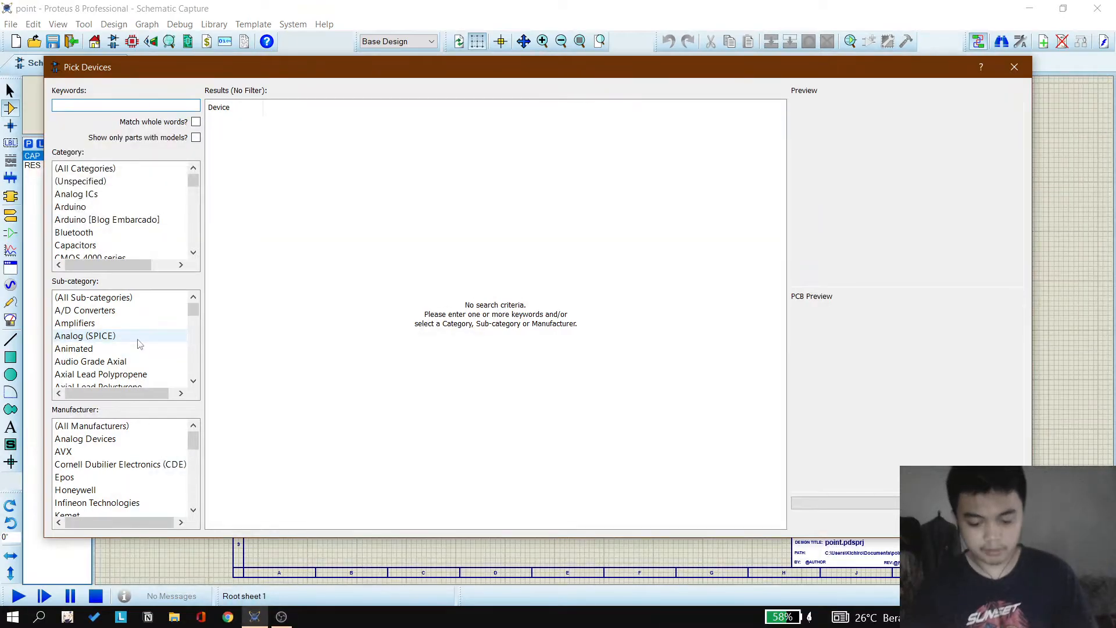
type("op")
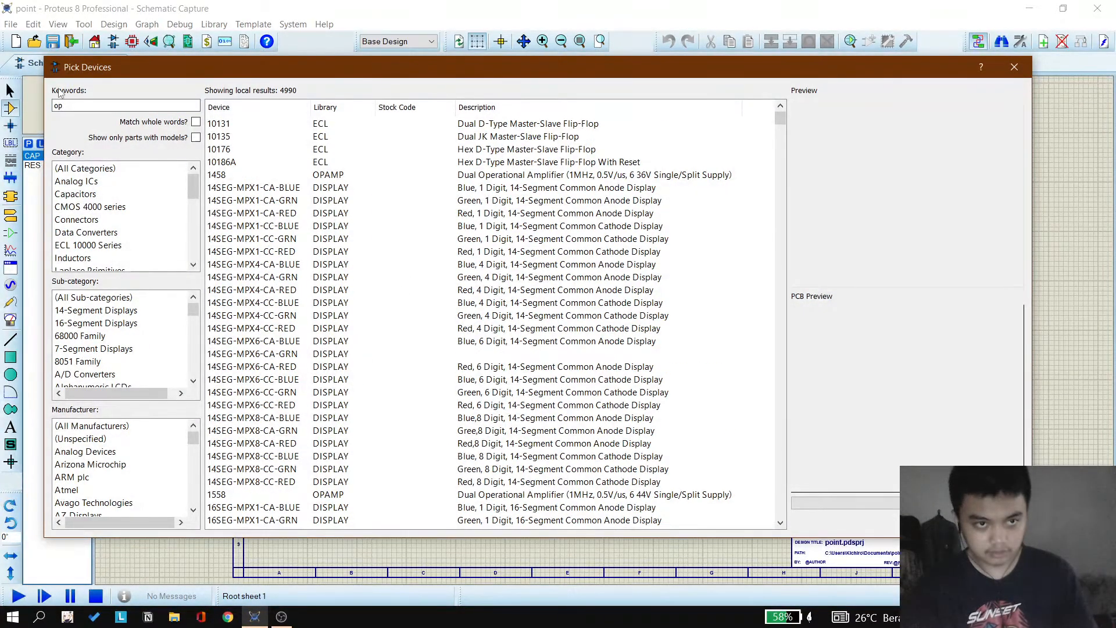
double_click(92, 104)
key("BackSpace")
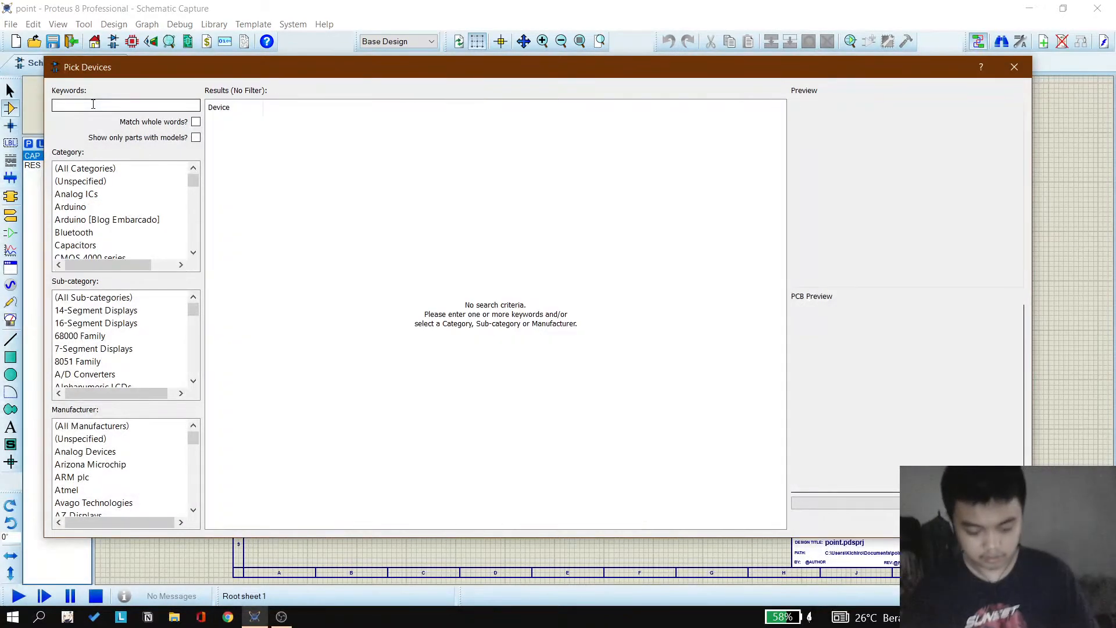
type("amp")
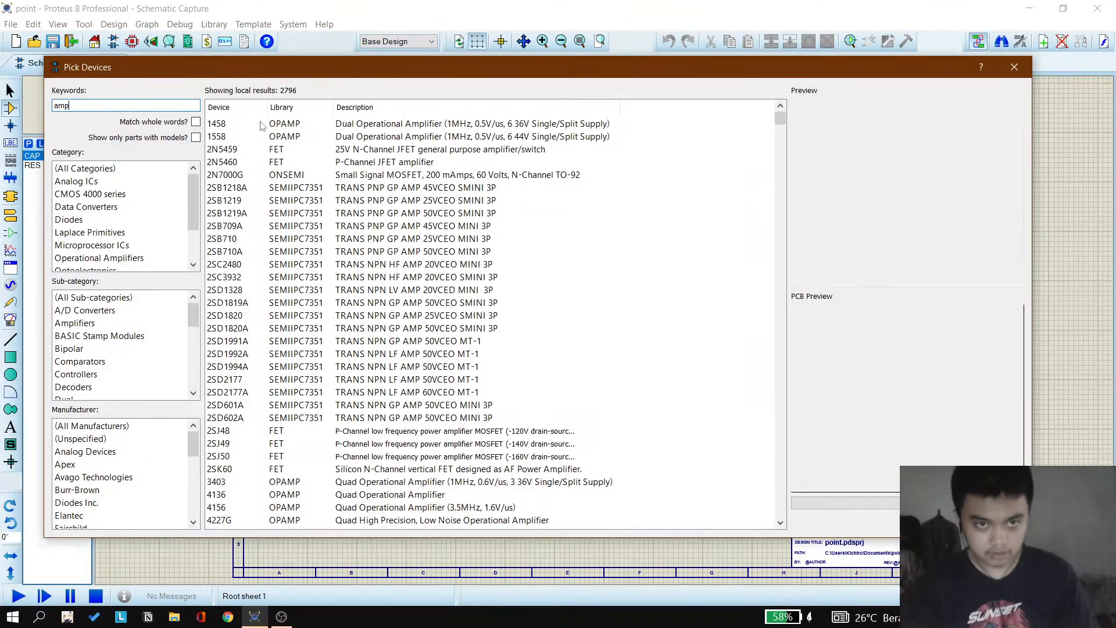
left_click(262, 124)
left_click(281, 138)
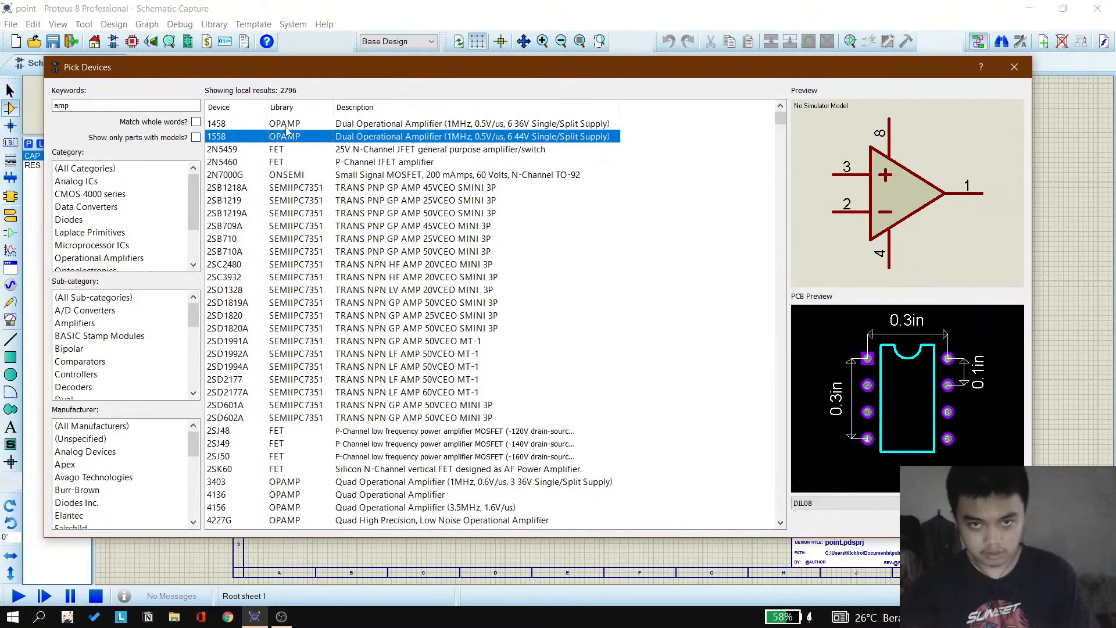
left_click(290, 129)
left_click(291, 137)
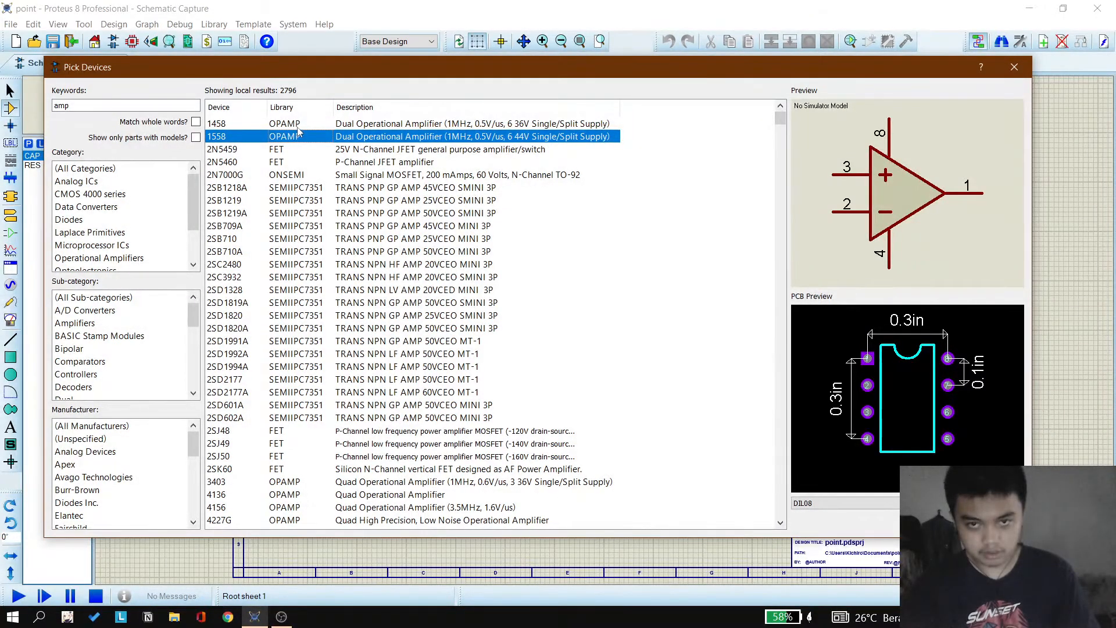
left_click(299, 127)
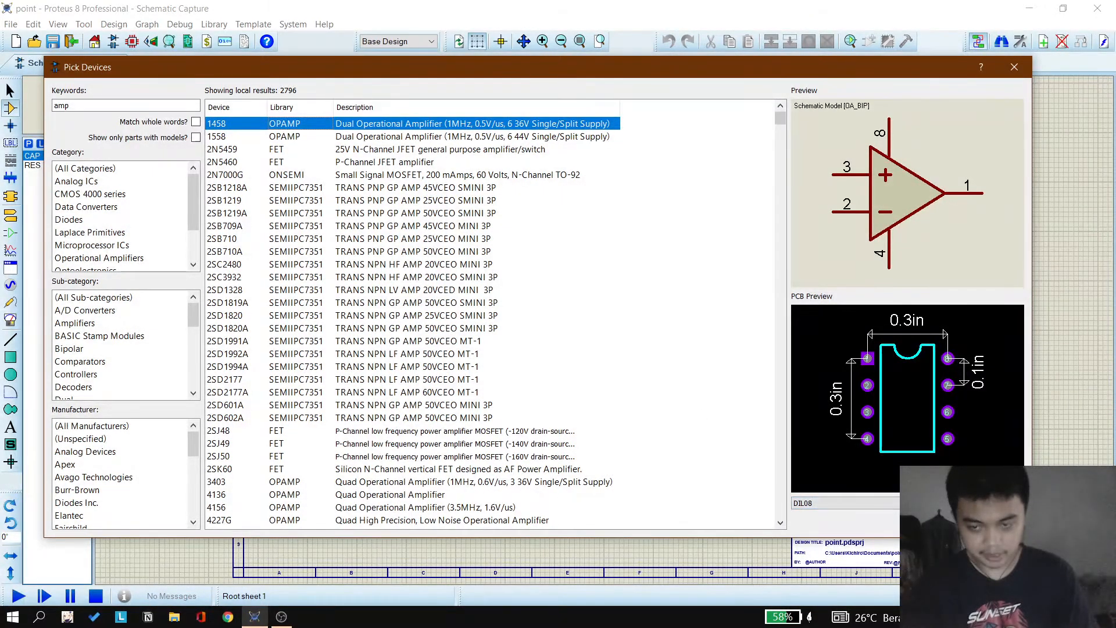
left_click(929, 522)
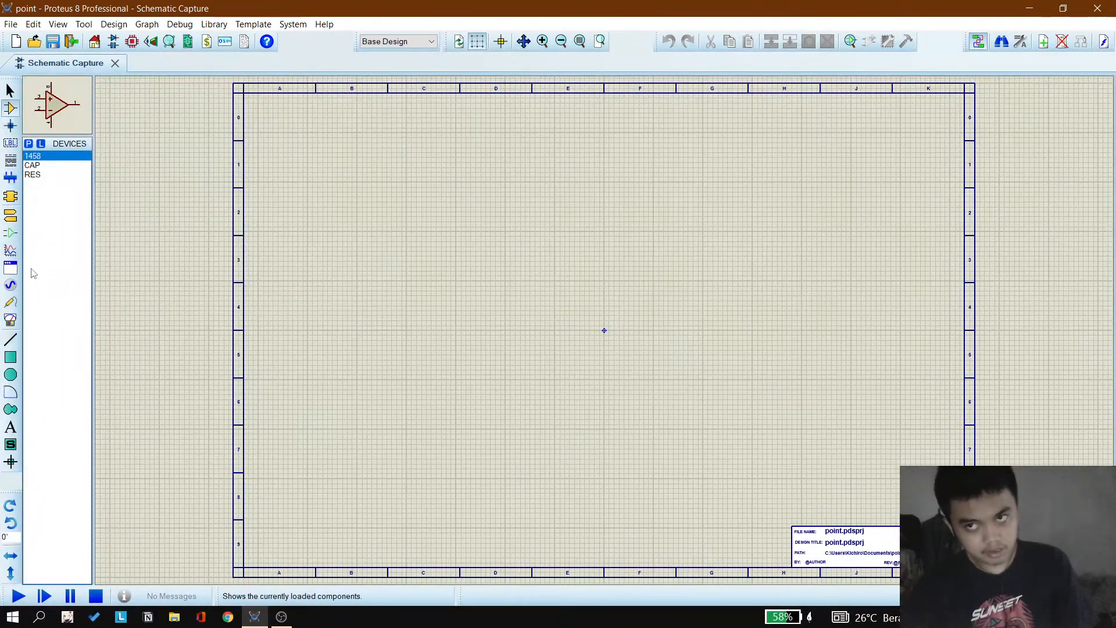
Step: Place a SINE generator on the left part of the sheet
left_click(12, 291)
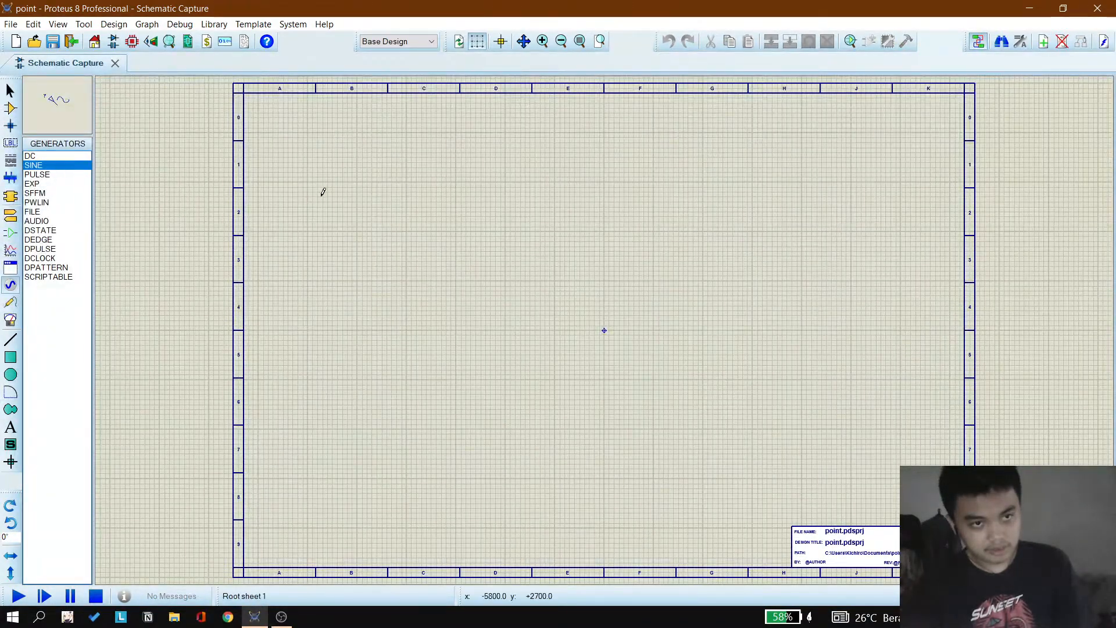
left_click(357, 280)
scroll(357, 281, "up", 3)
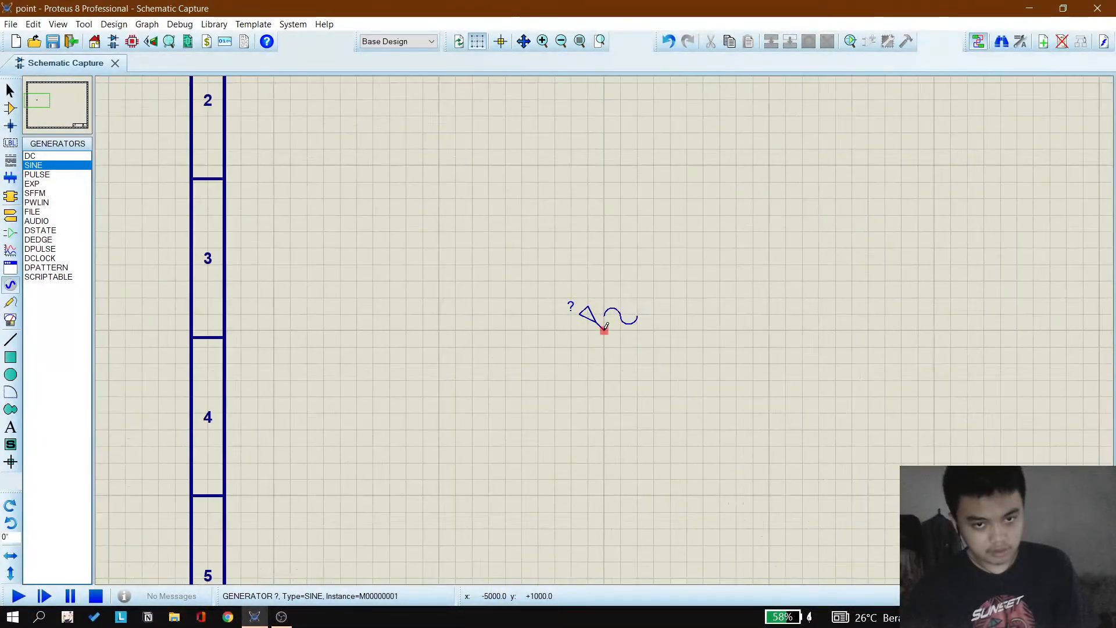
scroll(604, 330, "down", 3)
scroll(431, 256, "up", 3)
scroll(709, 354, "down", 1)
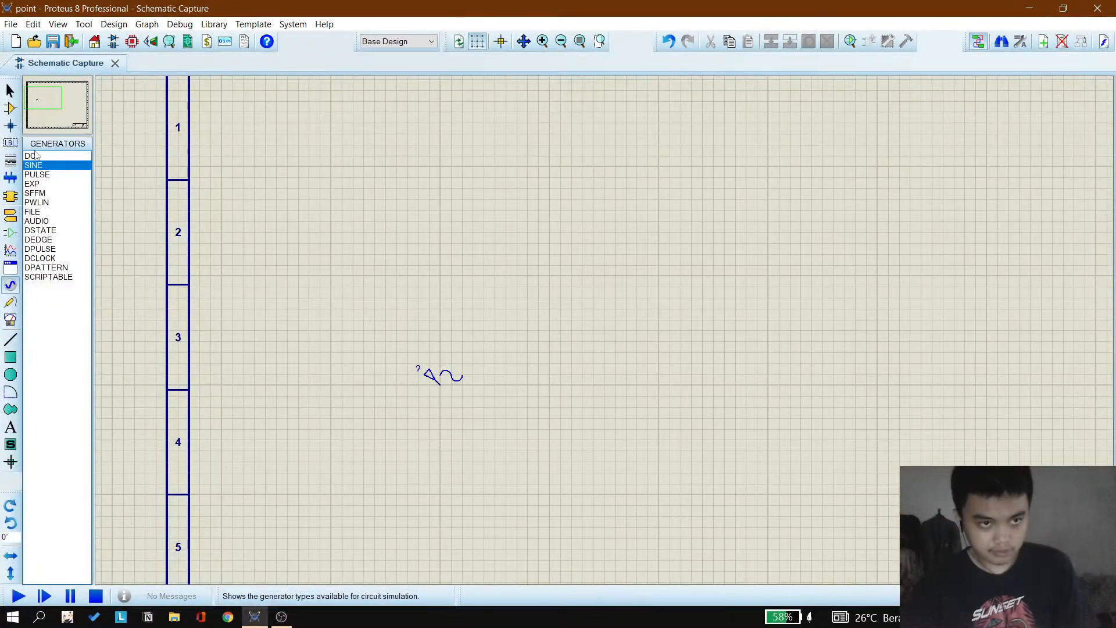
scroll(719, 316, "down", 2)
scroll(602, 329, "up", 1)
scroll(513, 324, "down", 1)
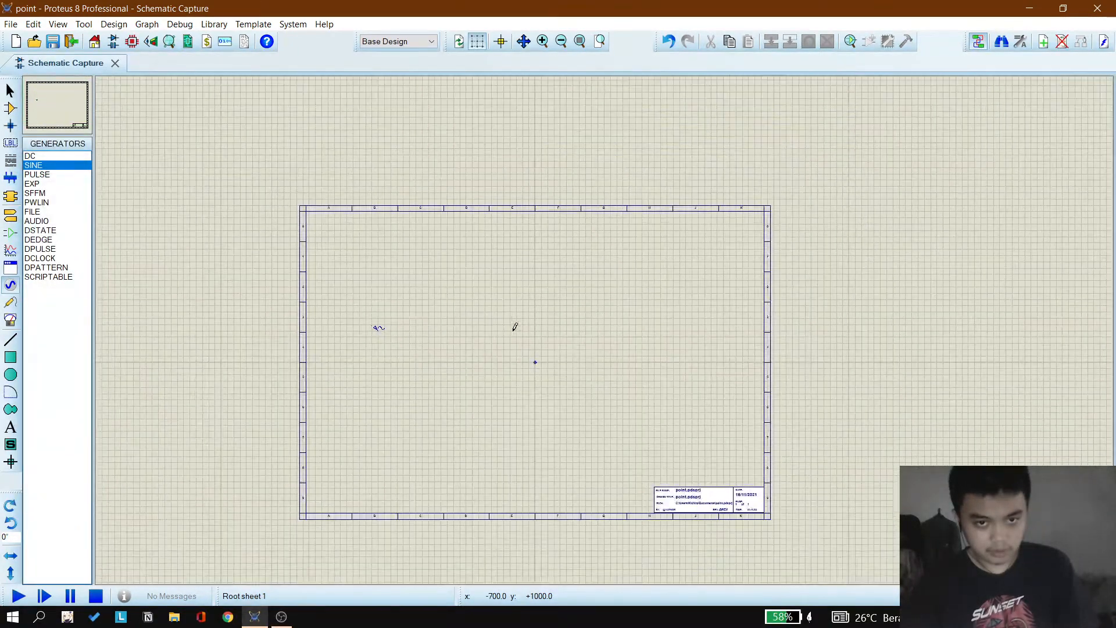
scroll(606, 326, "up", 1)
scroll(606, 326, "up", 1)
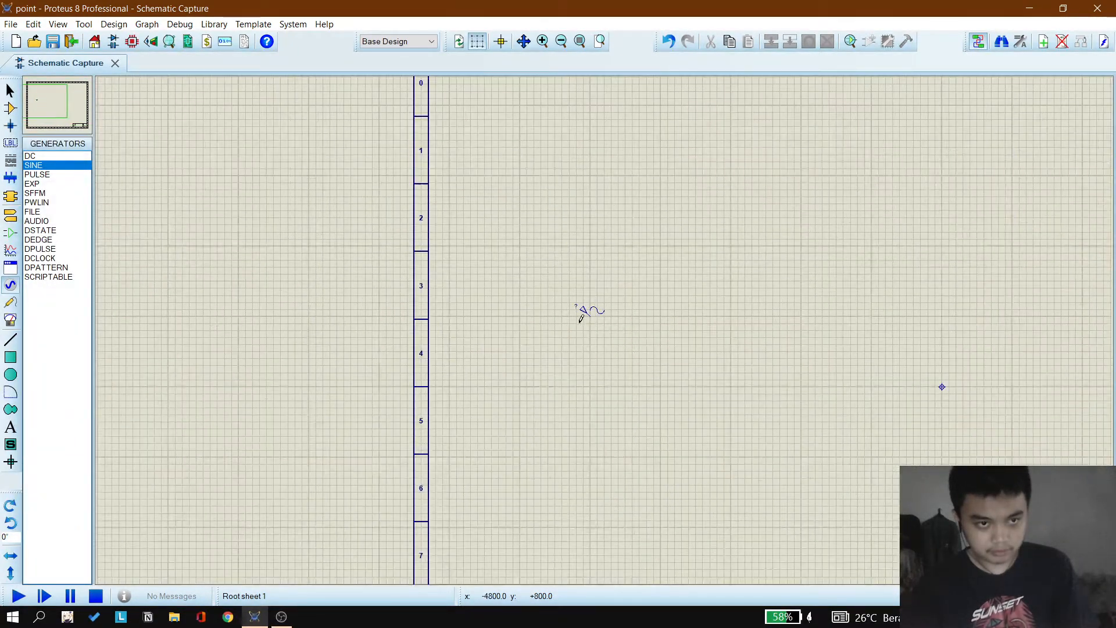
Step: Place an OUTPUT terminal rotated 90 degrees above and to the right of the generator
left_click(11, 232)
left_click(14, 223)
scroll(604, 327, "down", 2)
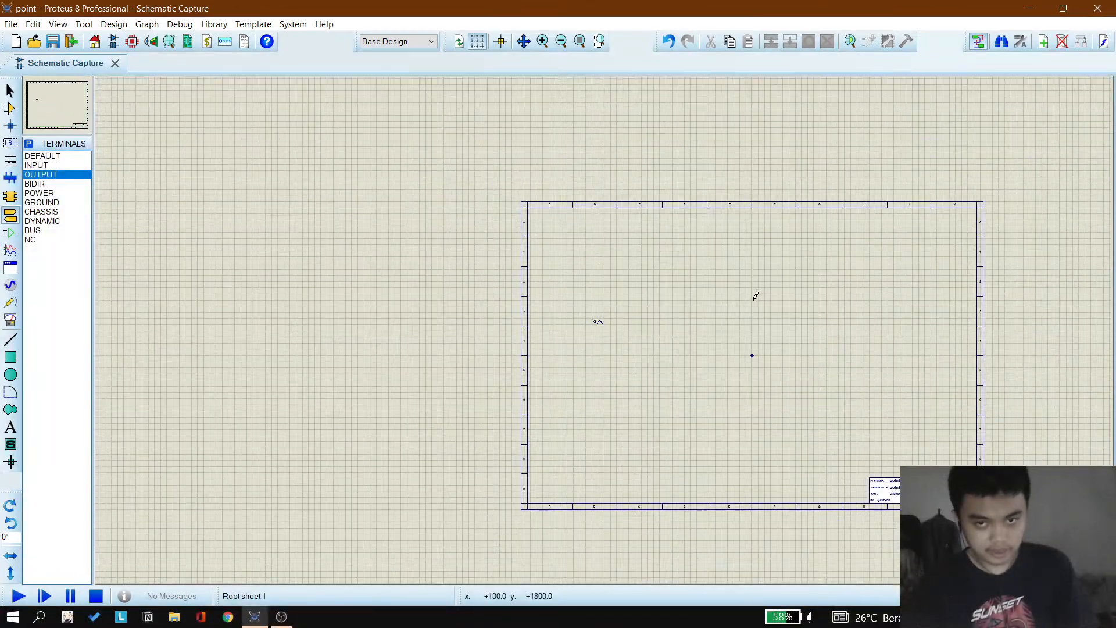
scroll(576, 329, "up", 1)
scroll(606, 326, "up", 1)
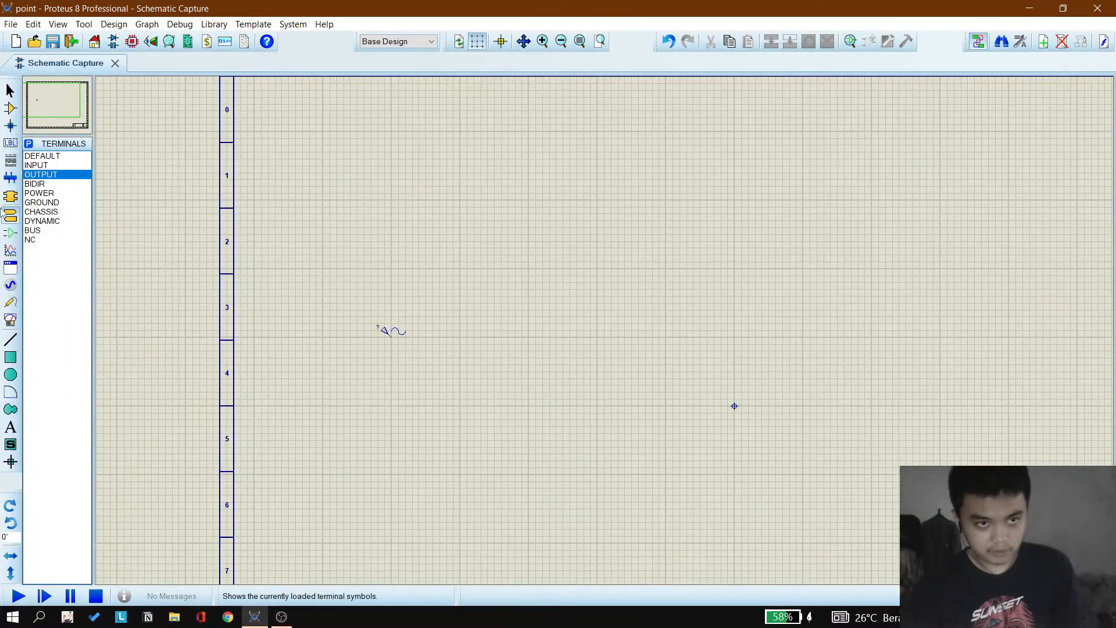
left_click(670, 260)
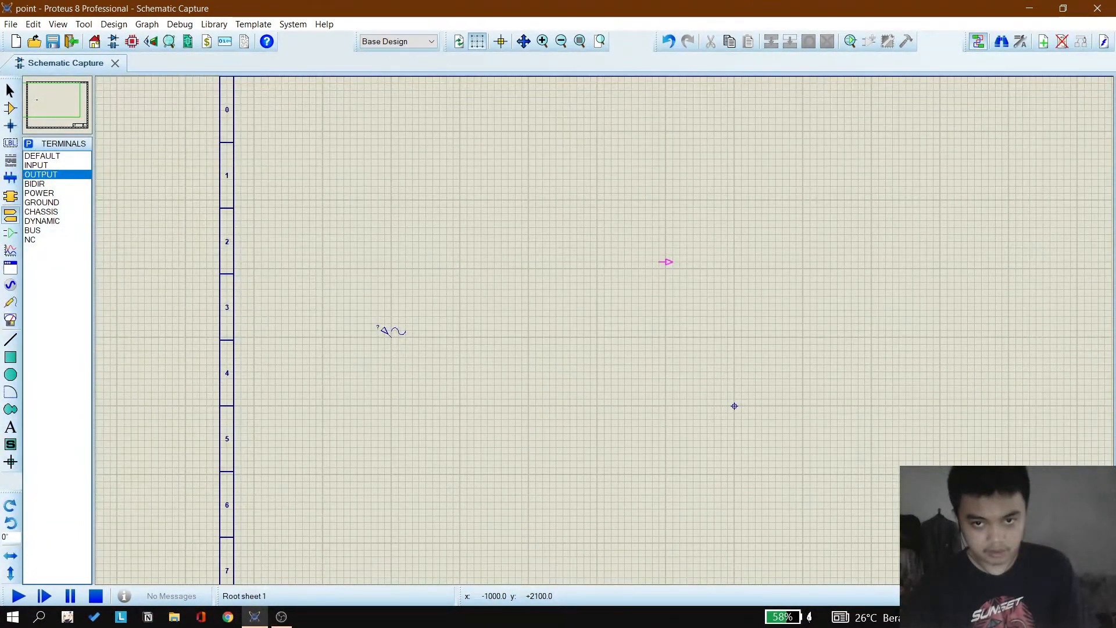
key("KP_Subtract")
key("KP_Subtract")
key("KP_Subtract")
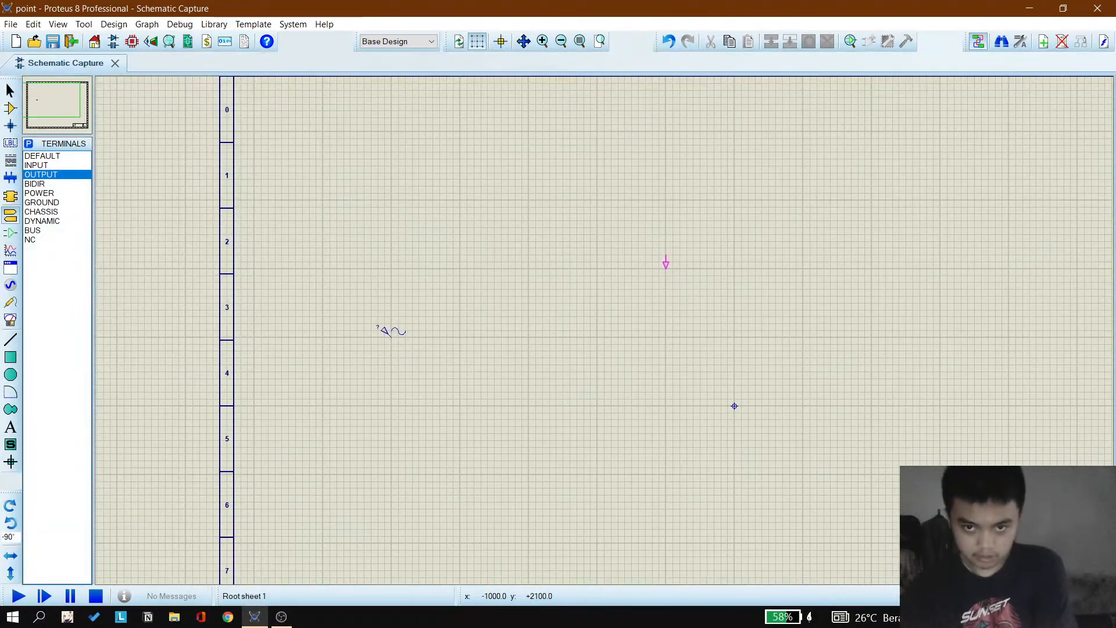
left_click(665, 261)
Step: Place the RES resistor R1 above the generator
left_click(10, 108)
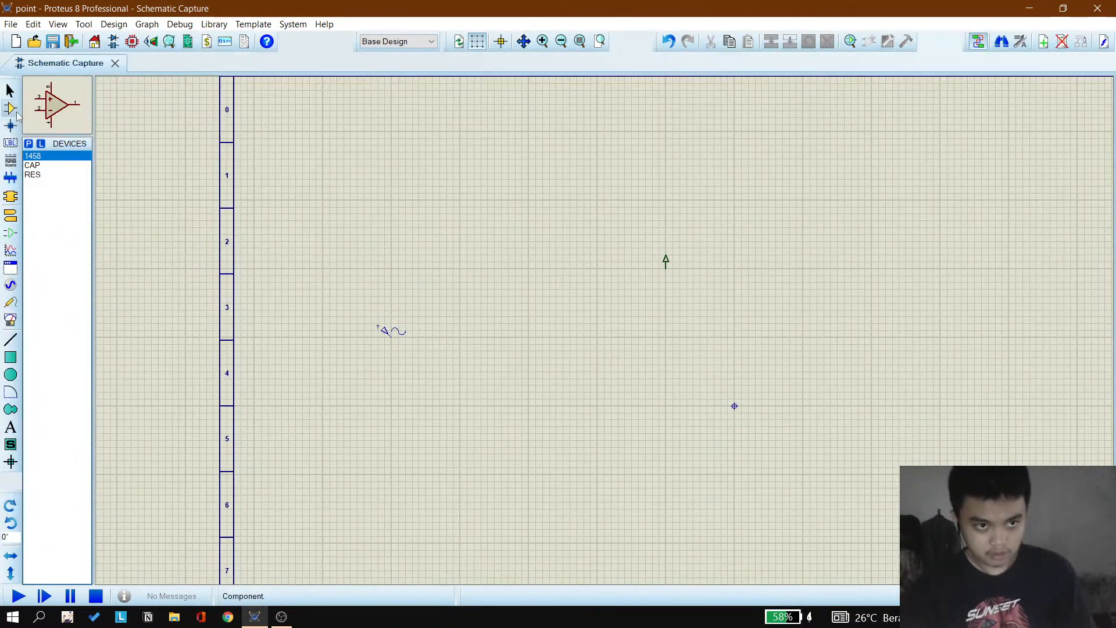
left_click(33, 176)
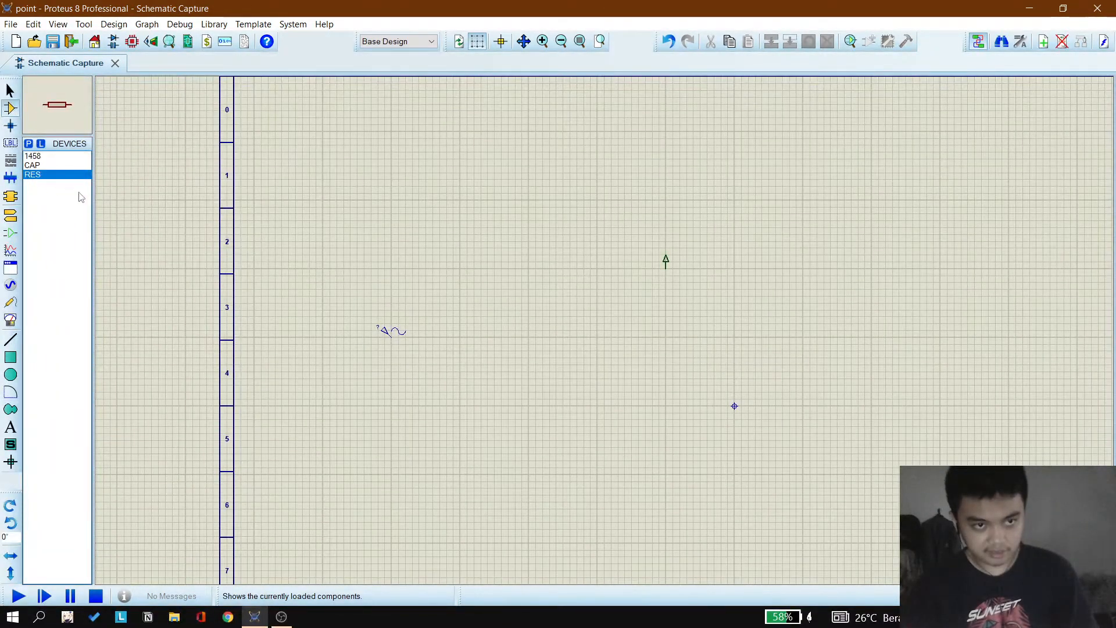
left_click(404, 252)
left_click(407, 254)
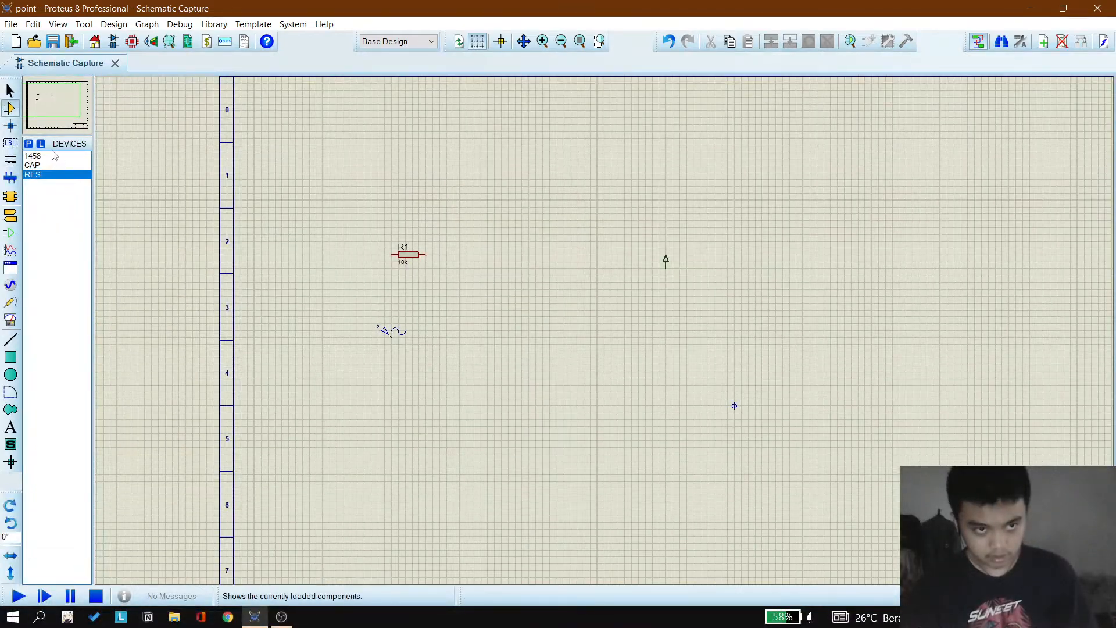
Step: Place the CAP capacitor C1 to the right of the resistor
left_click(33, 166)
left_click(472, 232)
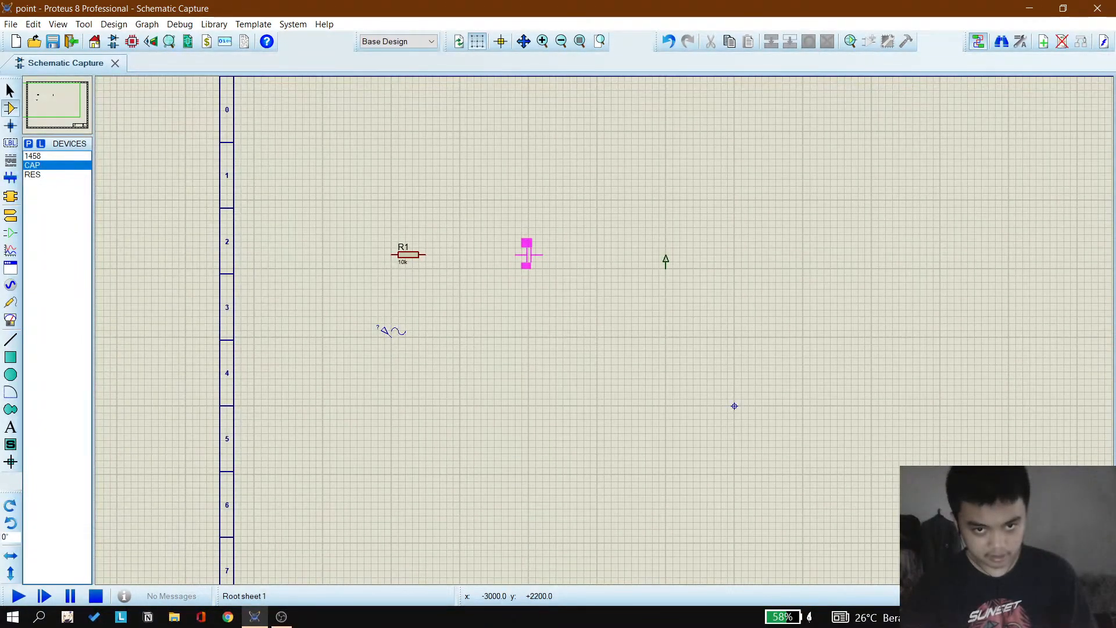
left_click(527, 254)
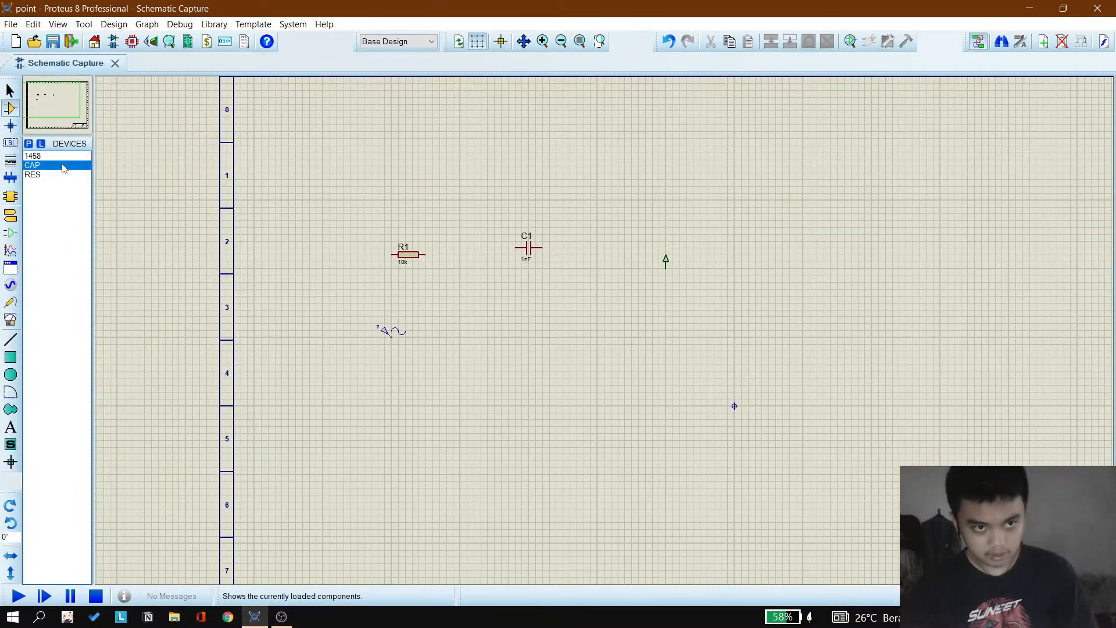
Step: Place the 1458 op-amp below the capacitor
left_click(58, 156)
left_click(487, 316)
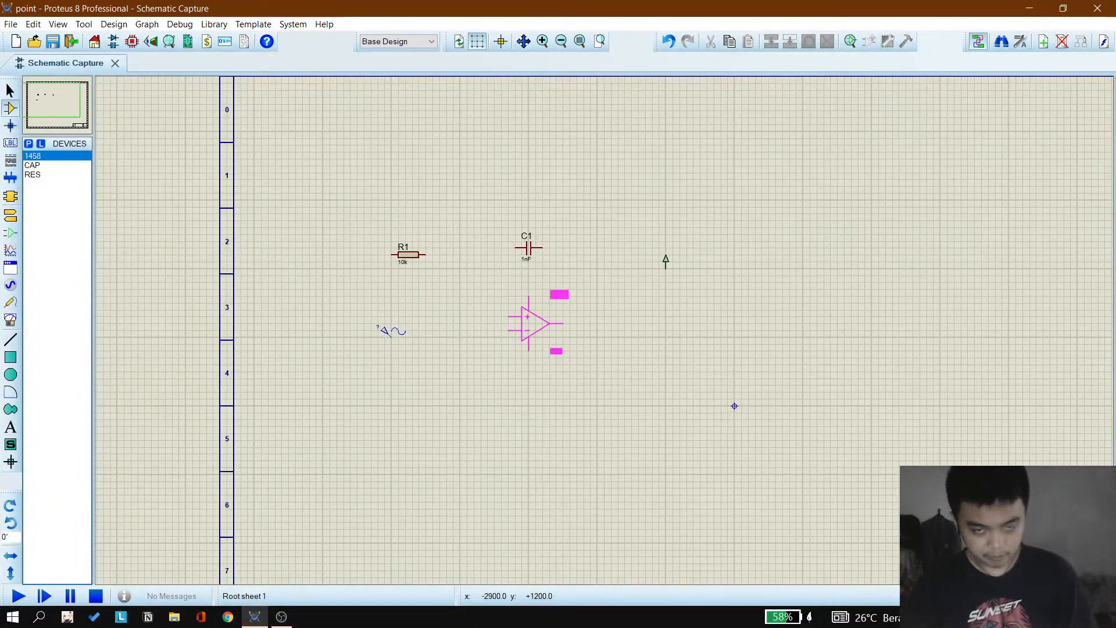
left_click(529, 323)
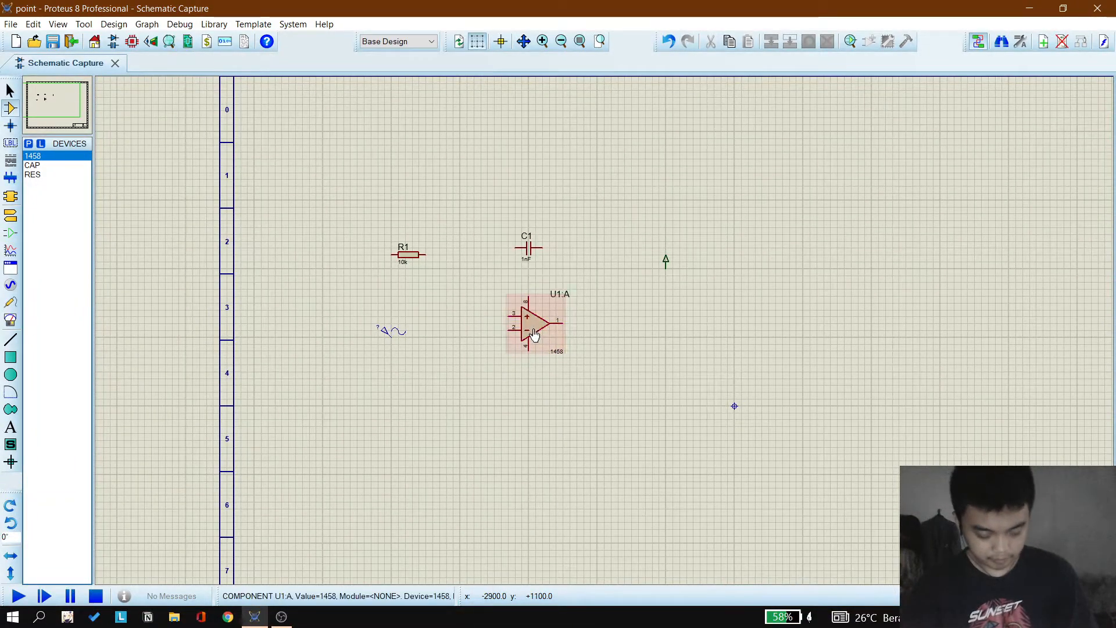
Step: Place a GROUND terminal below and to the right of the sine generator
left_click(11, 219)
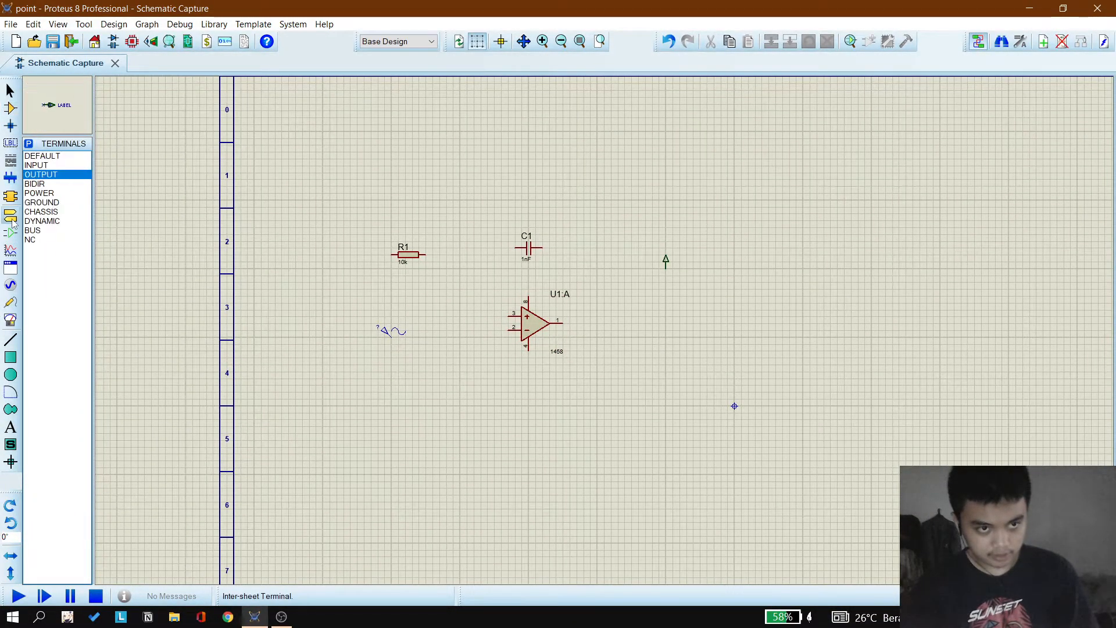
left_click(49, 203)
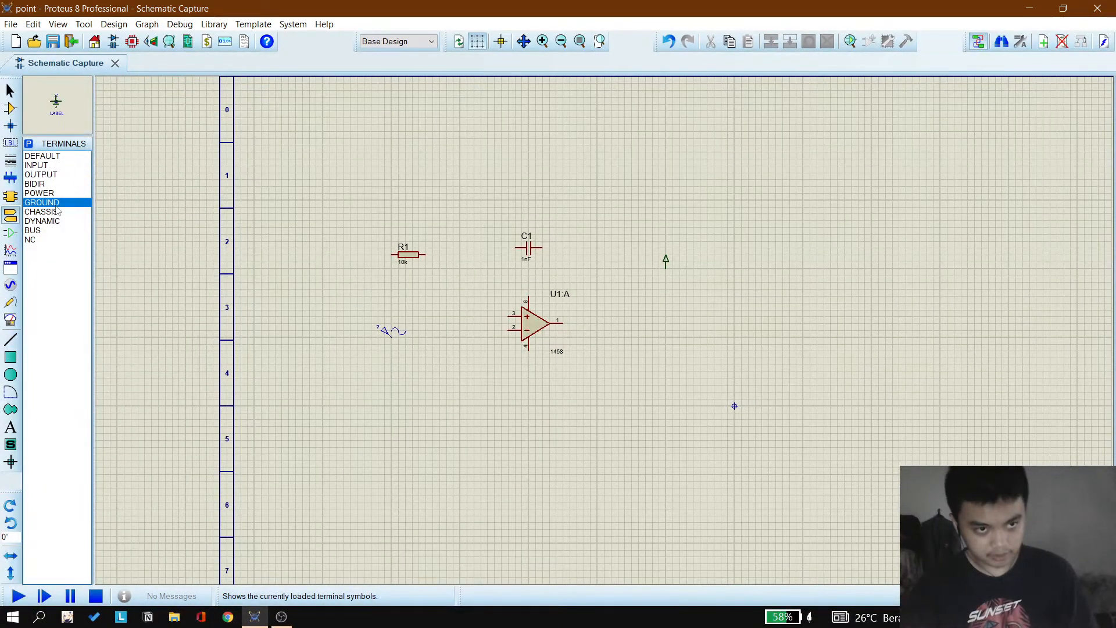
left_click(460, 363)
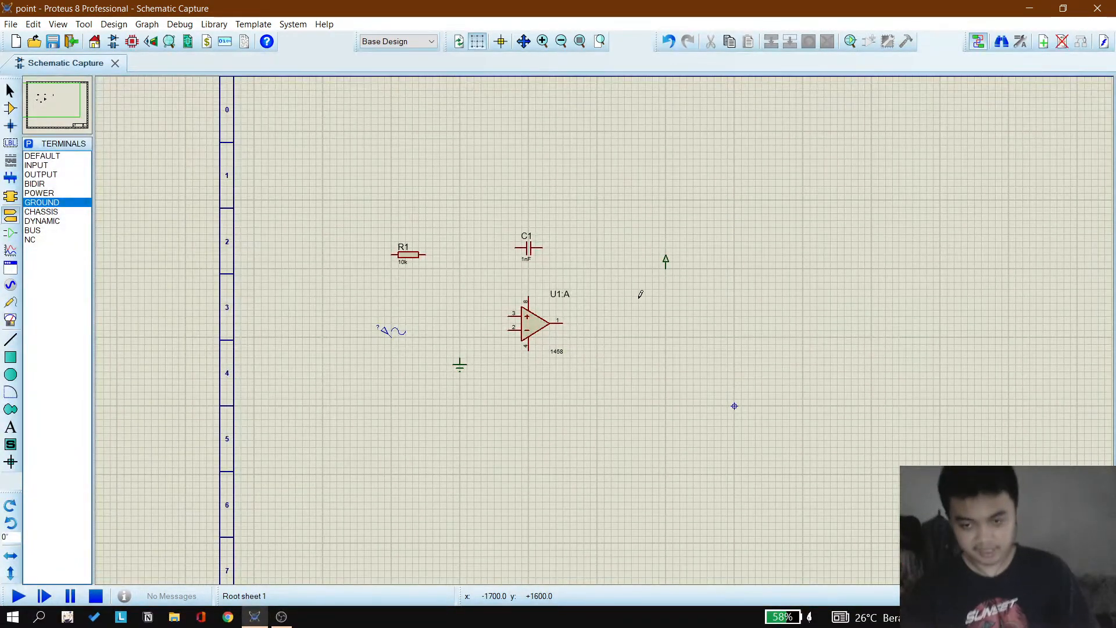
Step: Switch to the ELTEL 2 design and wire R1's left end down to the sine generator's upper terminal
left_click(290, 621)
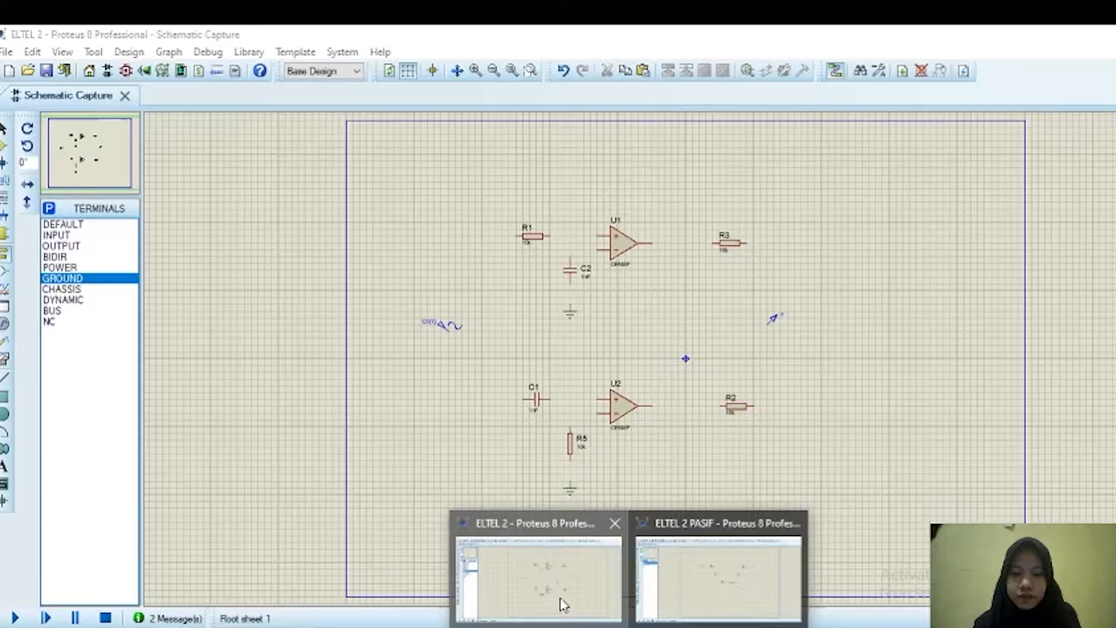
left_click(558, 603)
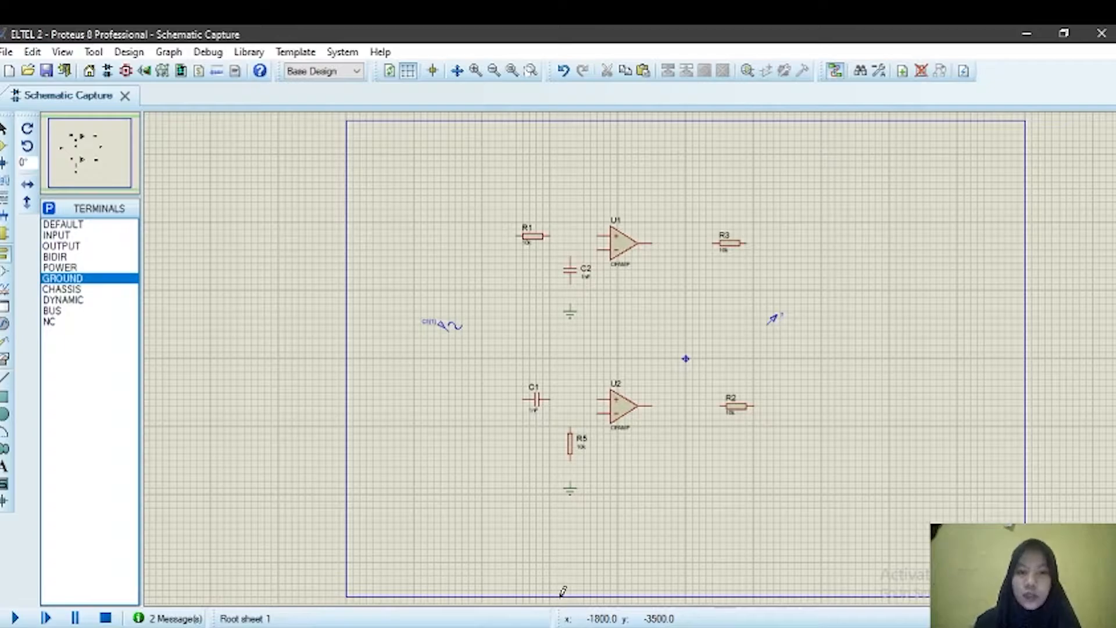
left_click(517, 236)
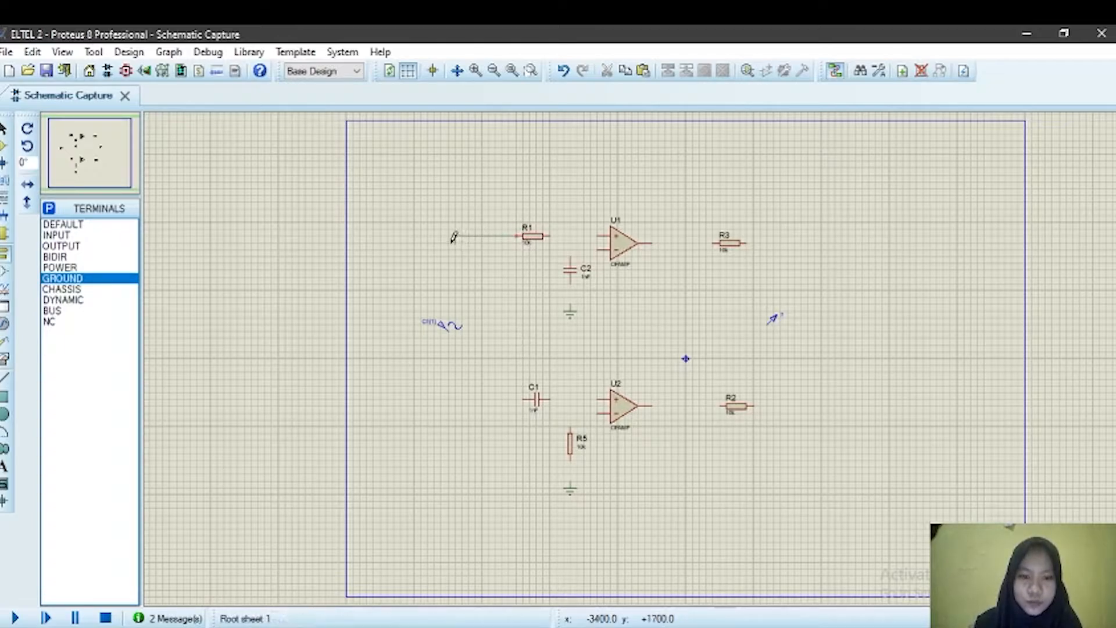
left_click(449, 324)
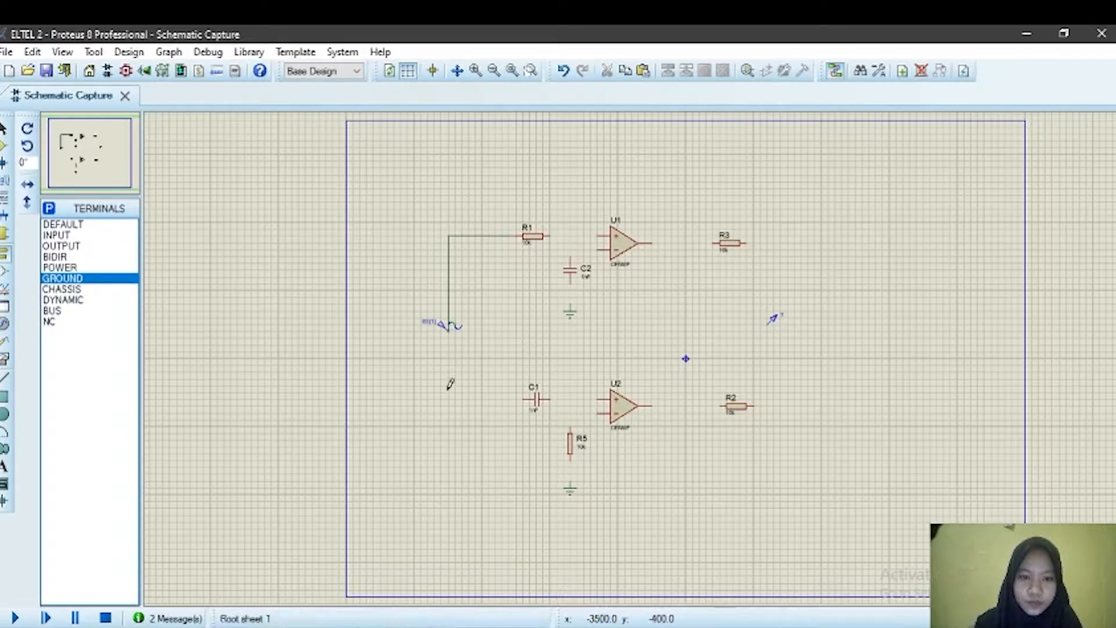
Step: Wire the generator's lower terminal through C1 to U2's non-inverting input
left_click(450, 330)
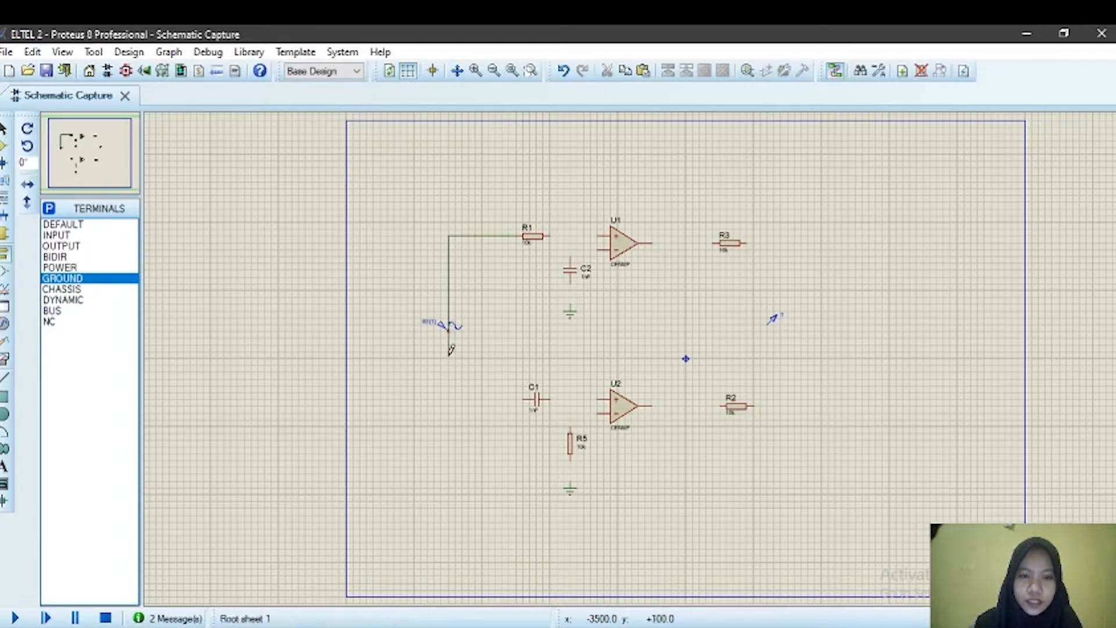
left_click(449, 399)
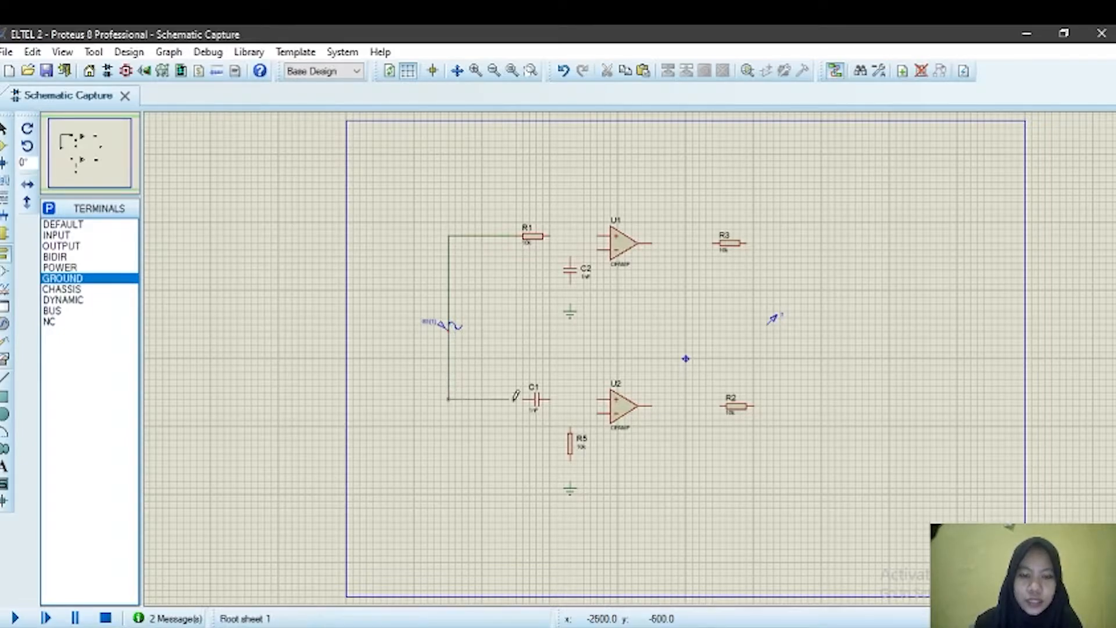
left_click(529, 399)
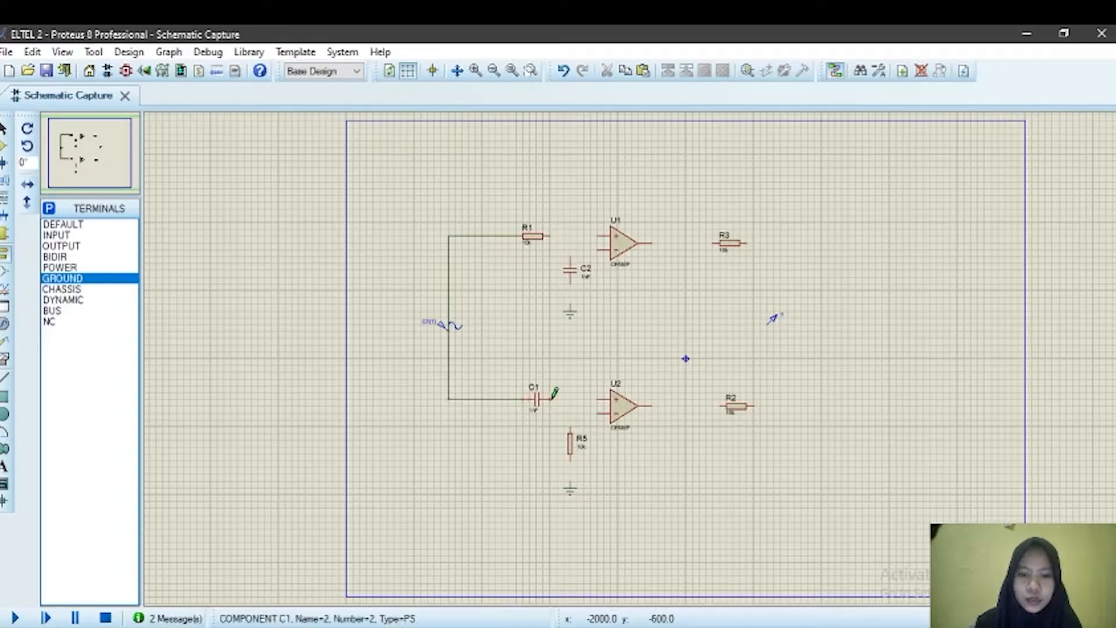
left_click(551, 398)
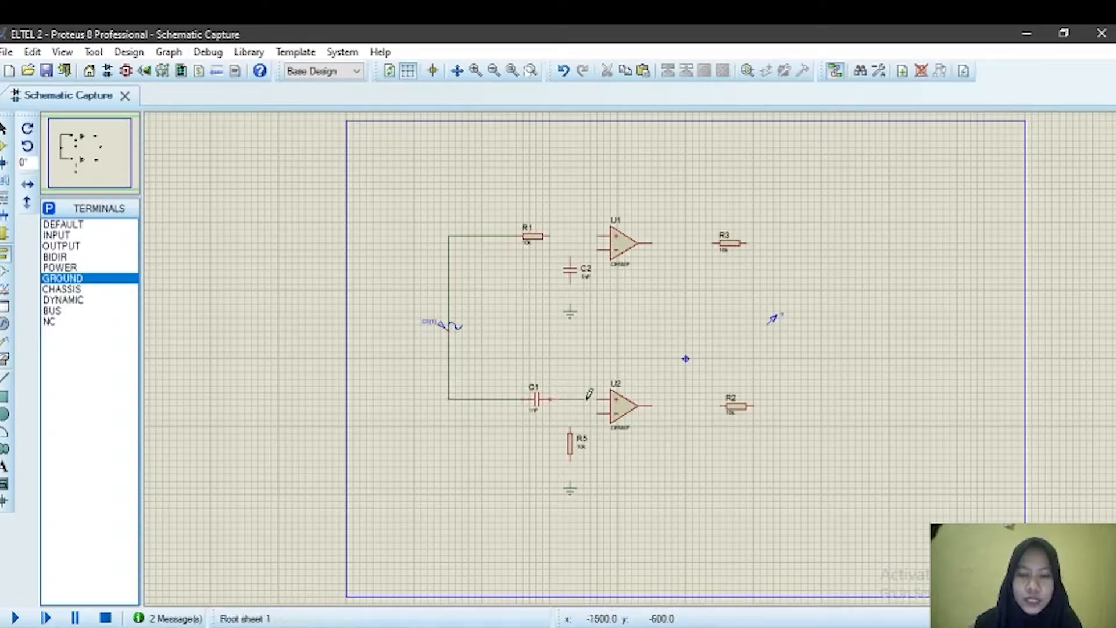
left_click(599, 395)
Step: Connect R5 between the C1–U2 wire and the ground terminal below it
left_click(571, 420)
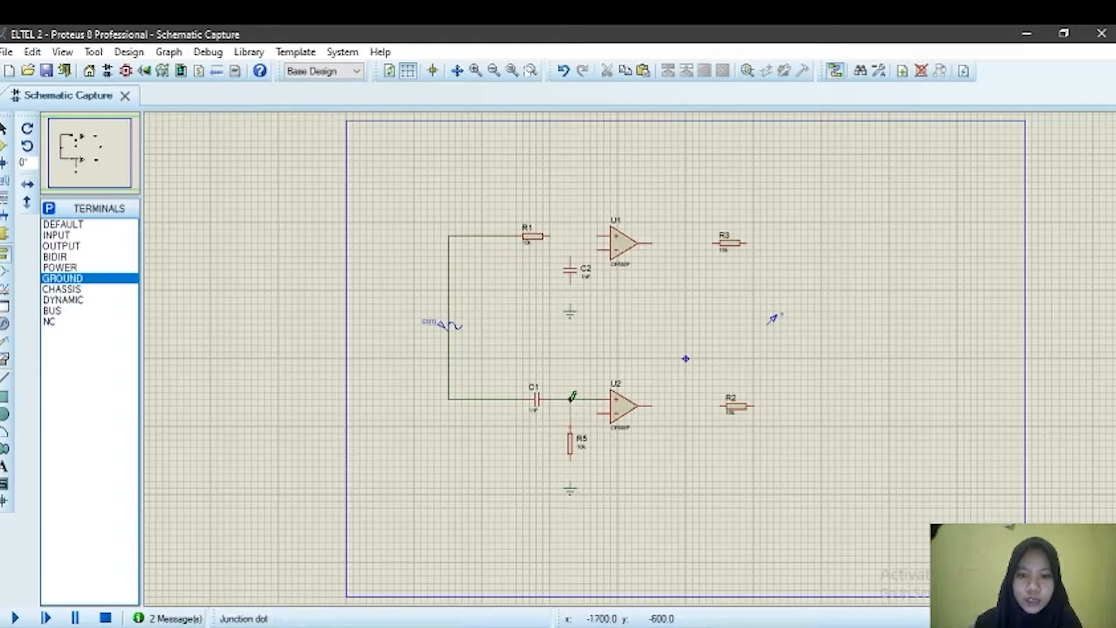
left_click(570, 398)
left_click(570, 460)
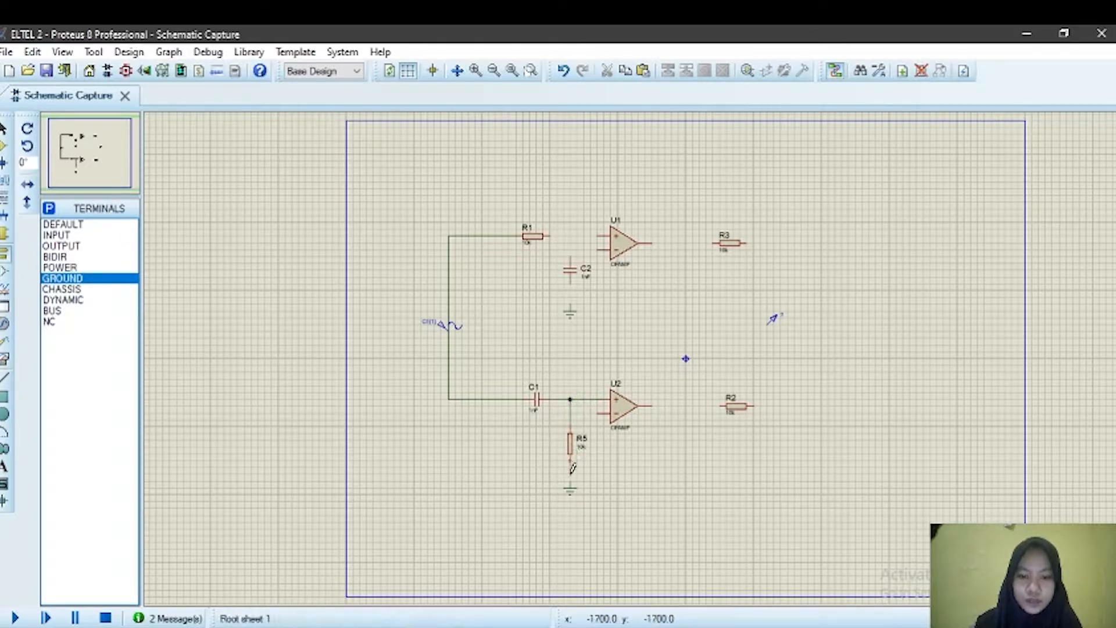
left_click(571, 481)
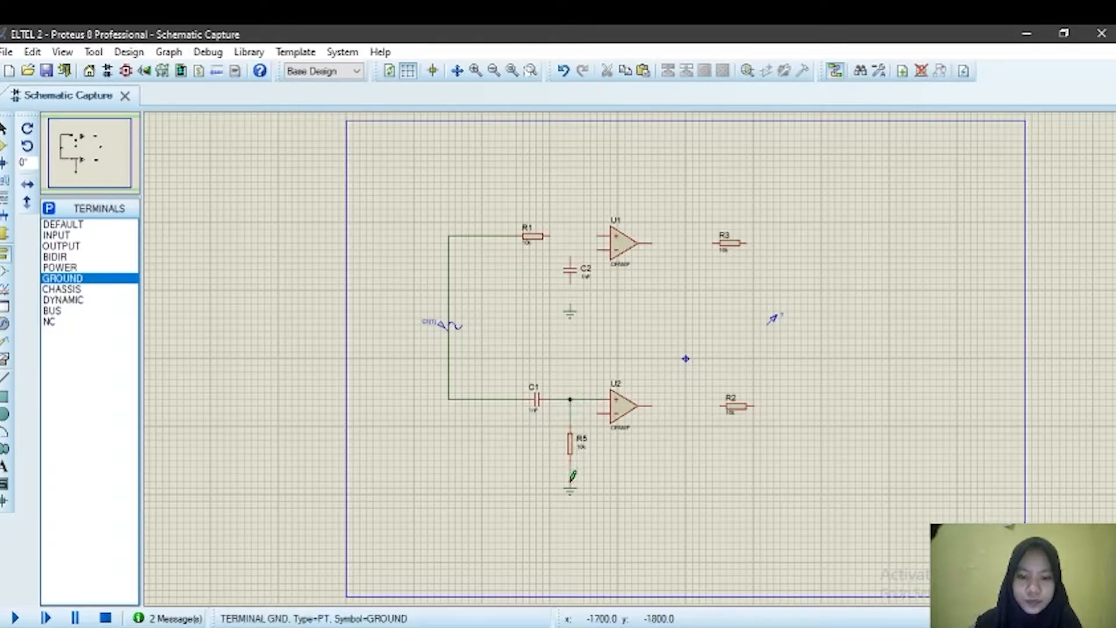
Step: Wire U2's output to R2 and loop the output back to U2's inverting input
left_click(664, 400)
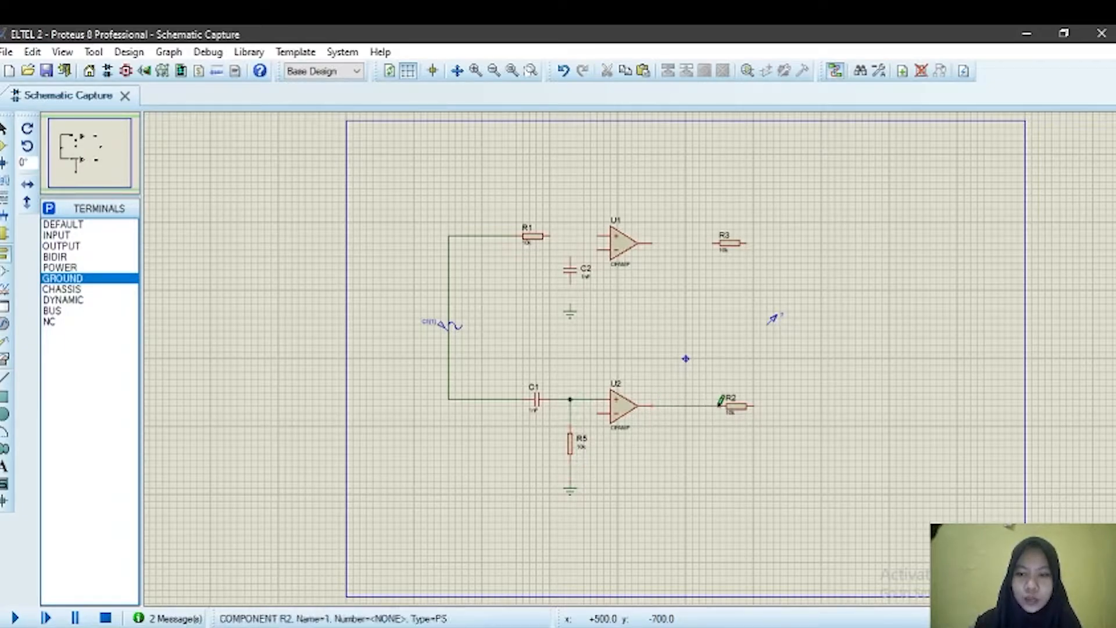
left_click(723, 405)
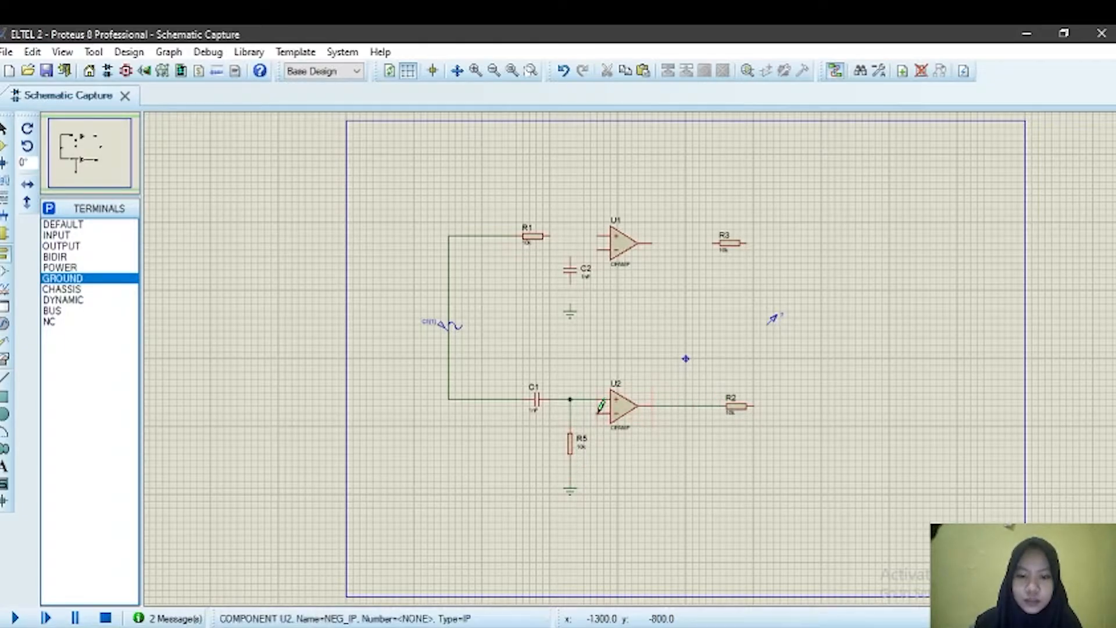
left_click(601, 405)
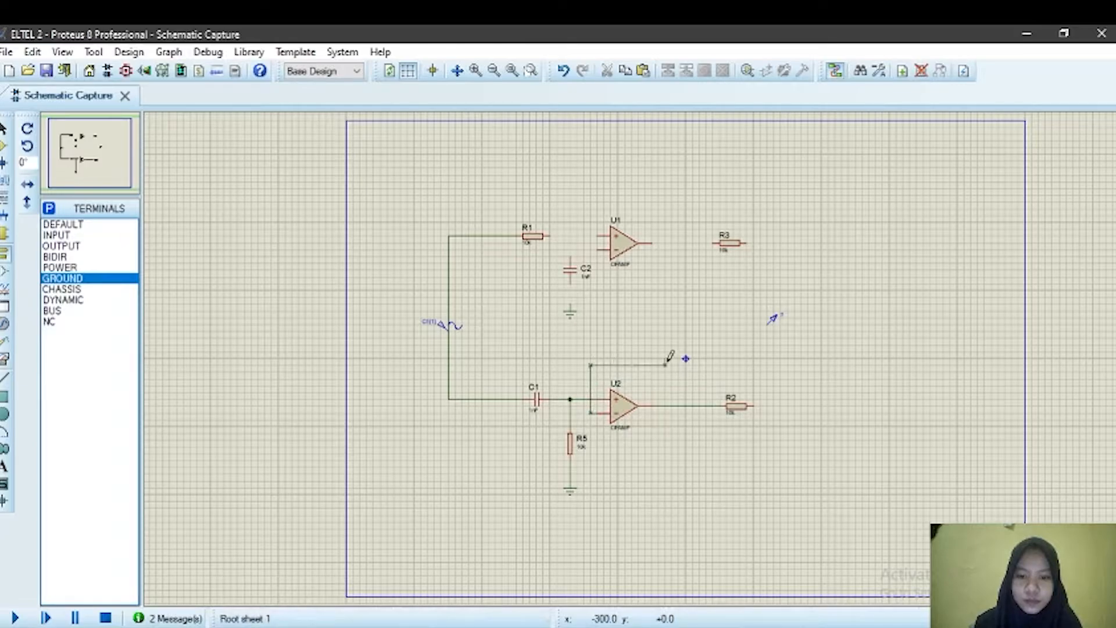
left_click(666, 405)
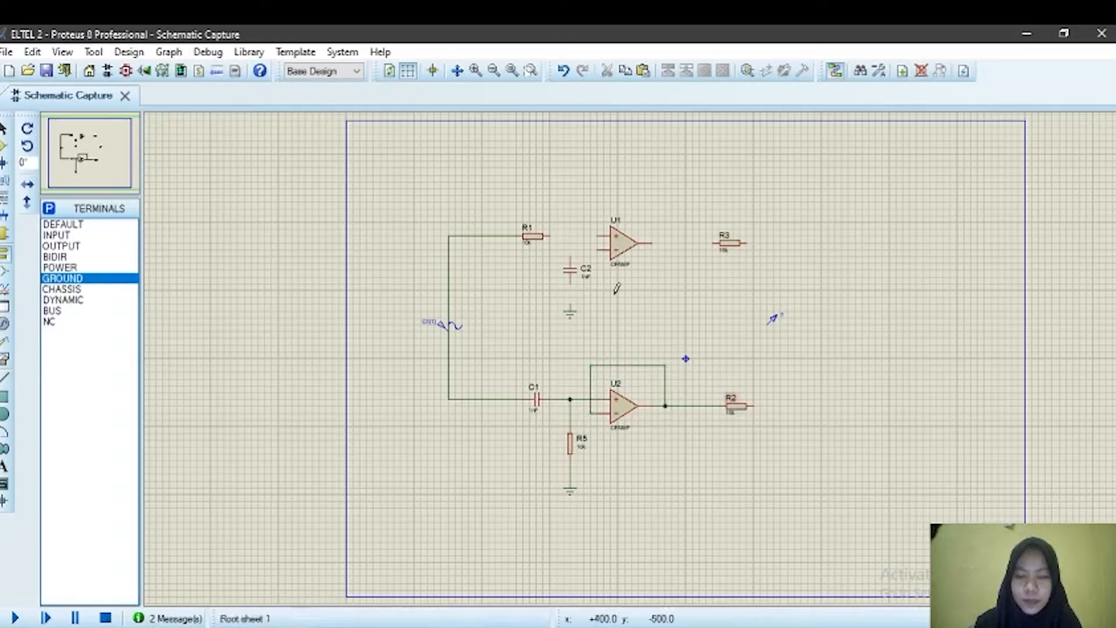
Step: Wire R1 to U1's non-inverting input and connect C2 between that node and ground
left_click(550, 235)
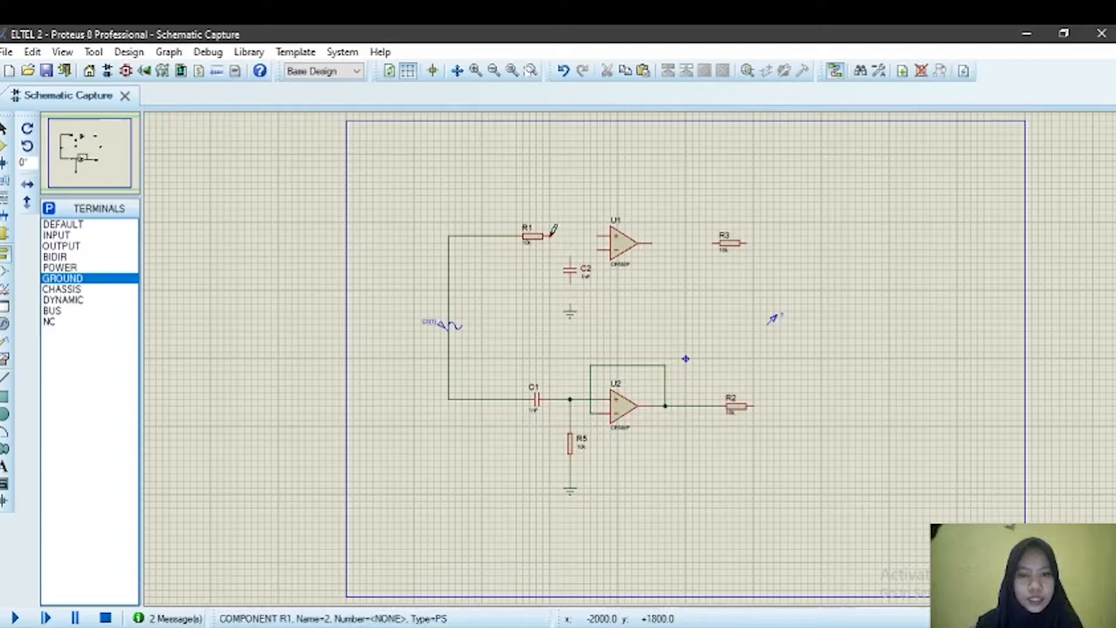
left_click(589, 236)
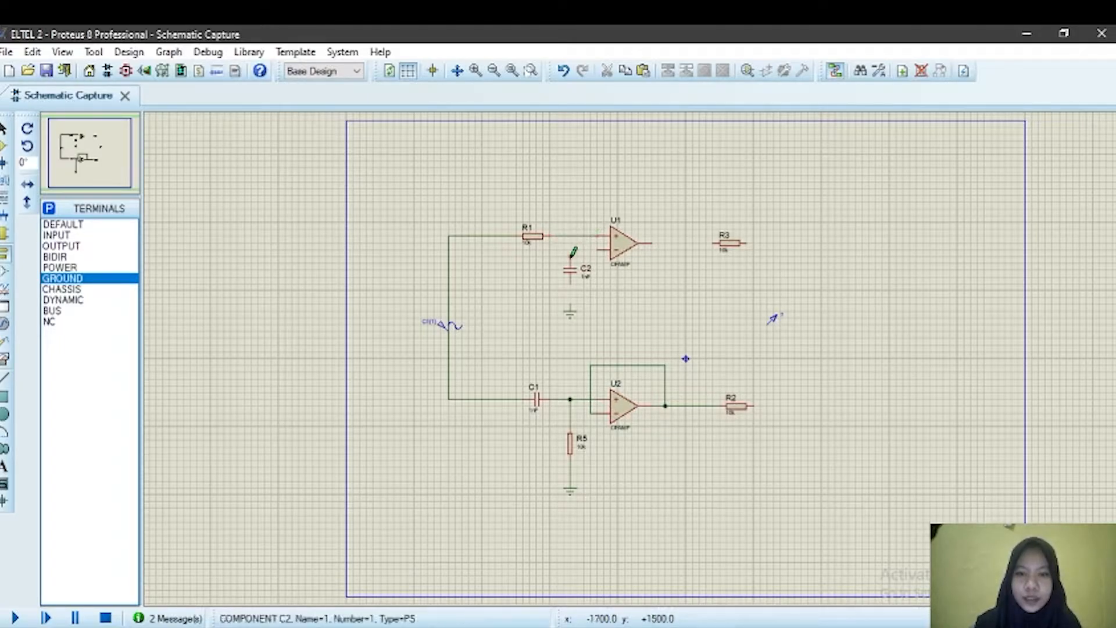
left_click(572, 252)
left_click(570, 235)
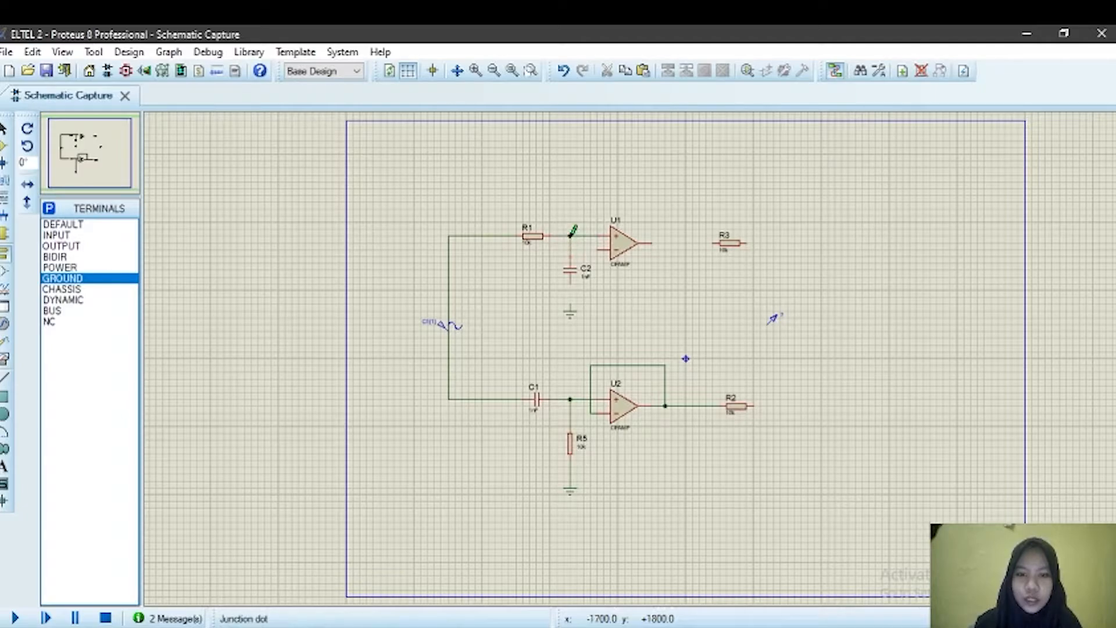
left_click(571, 284)
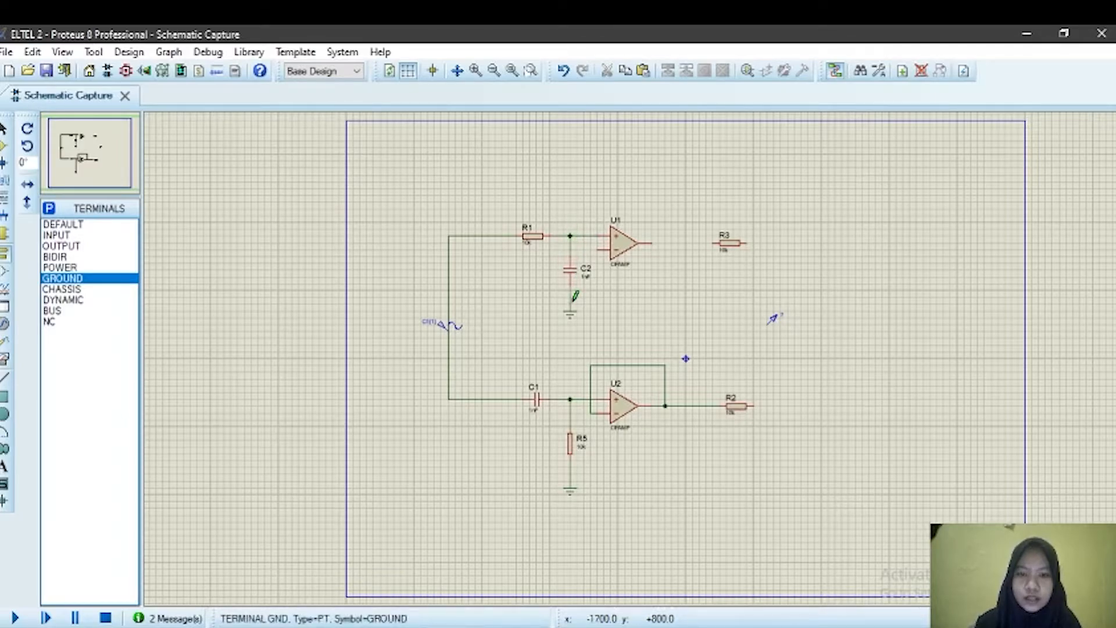
left_click(570, 308)
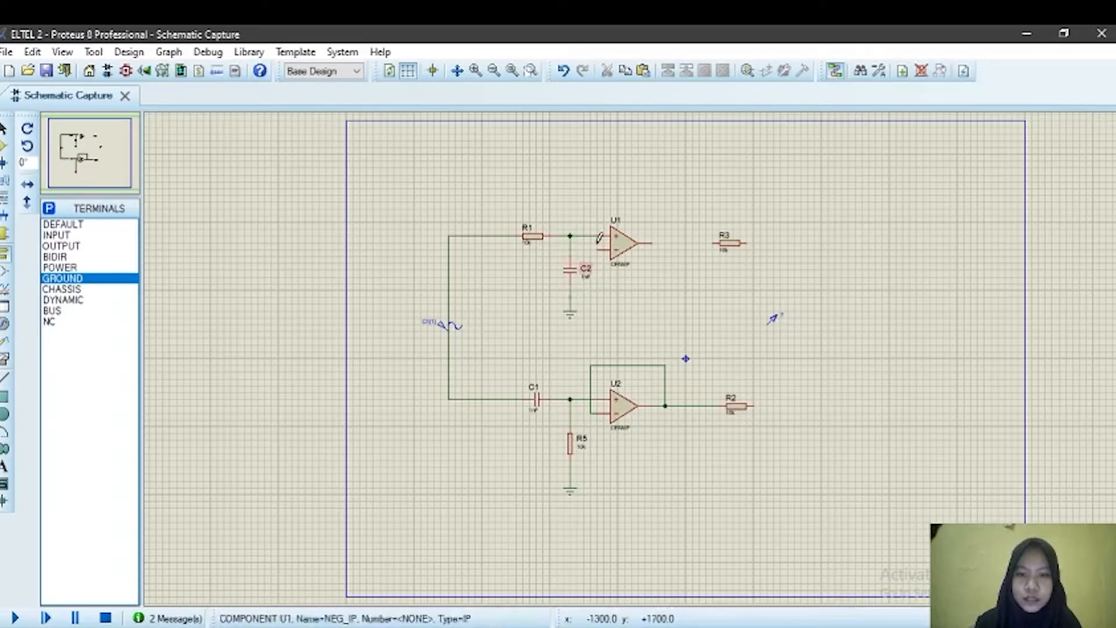
Step: Loop U1's output back to its inverting input and wire the output to R3
left_click(656, 238)
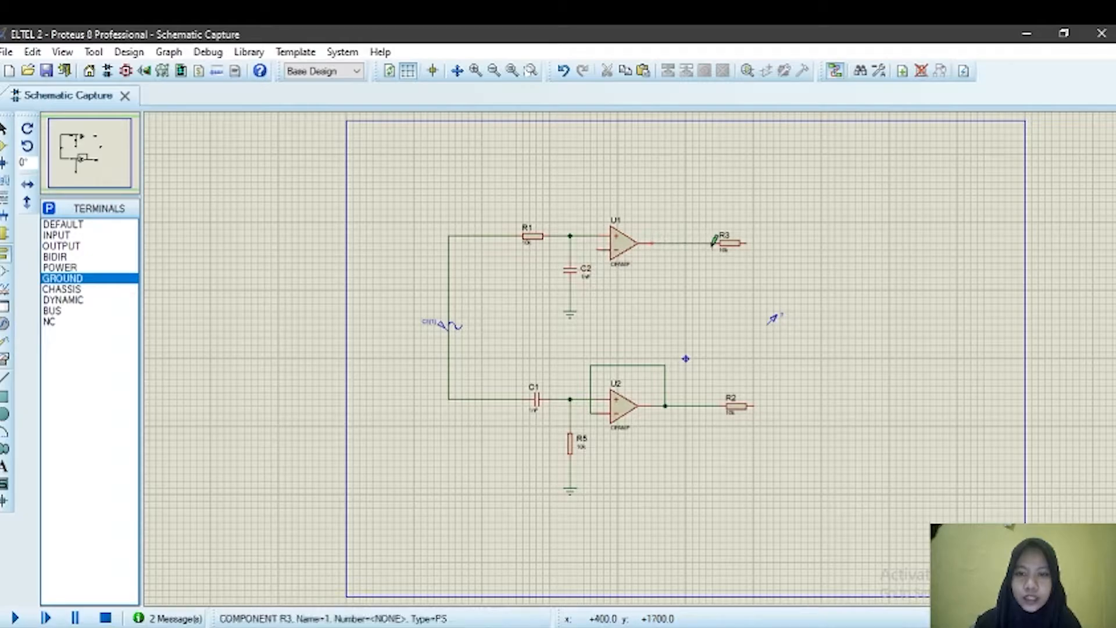
left_click(589, 247)
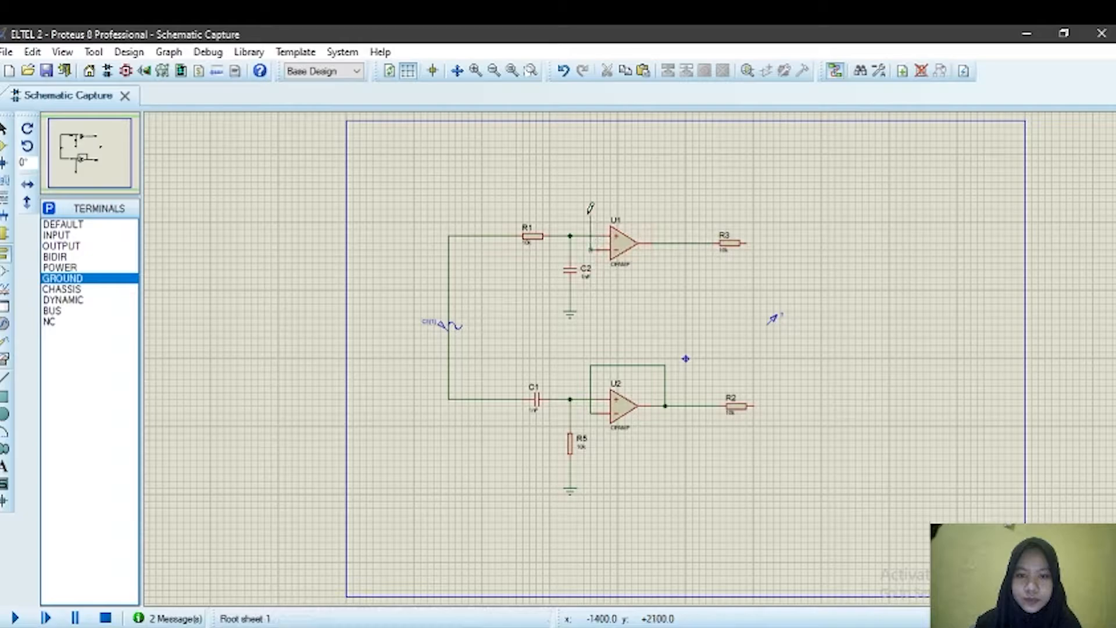
left_click(679, 243)
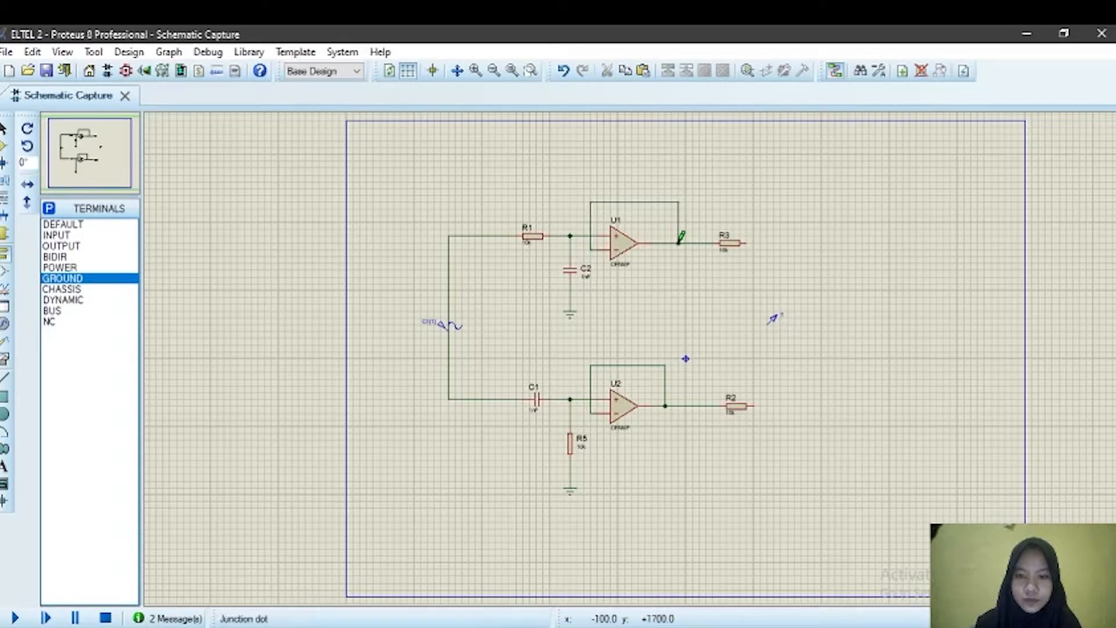
left_click(748, 241)
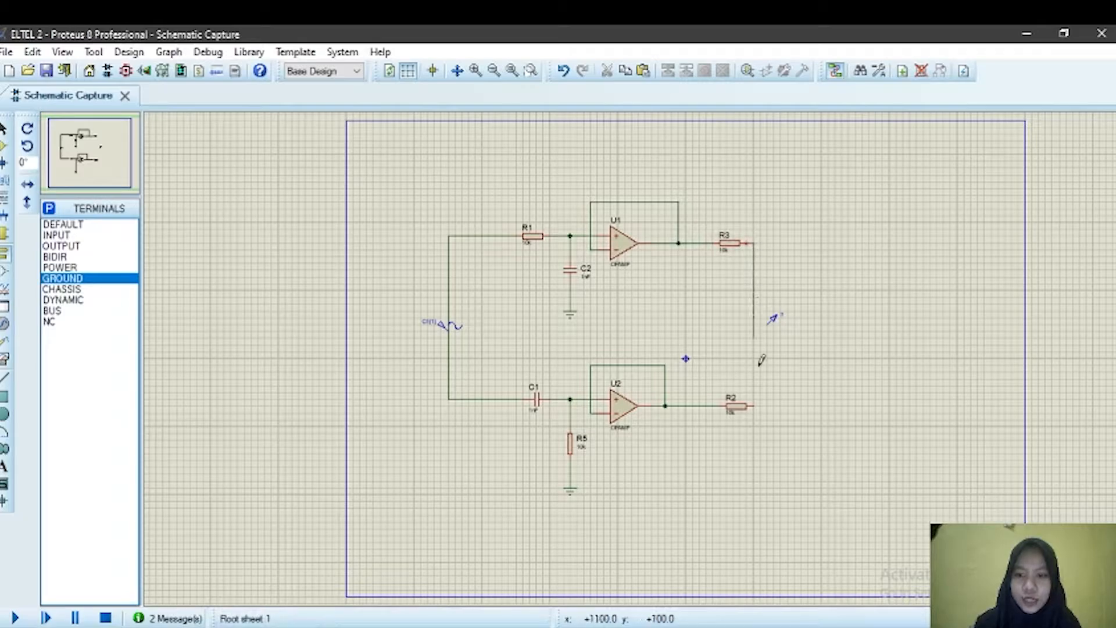
Step: Join the right ends of R3 and R2 and wire that node to the output terminal
left_click(755, 404)
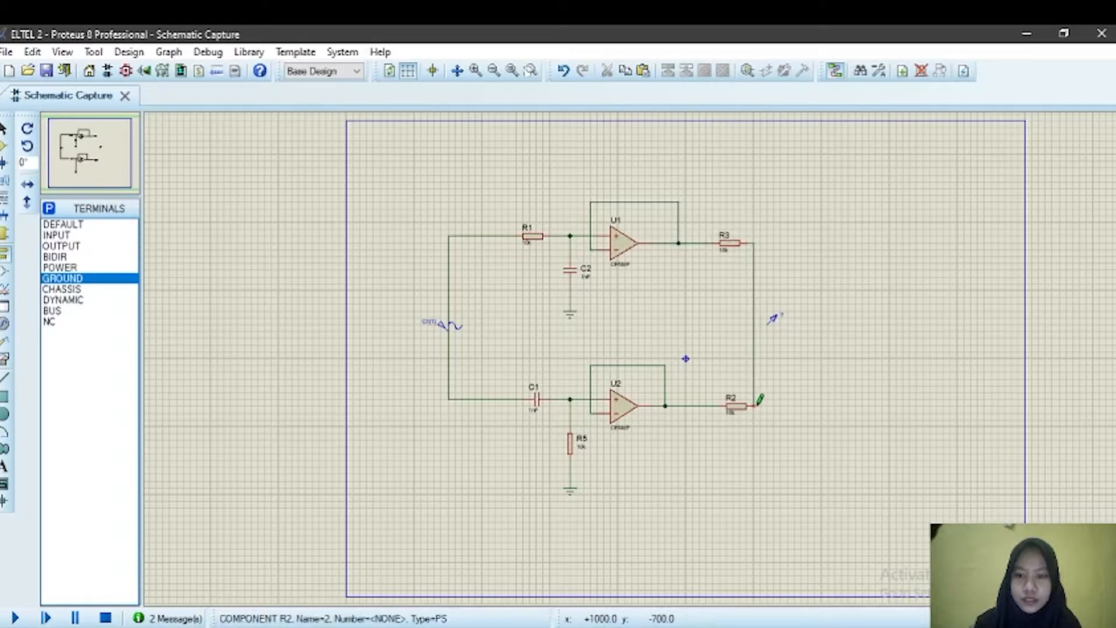
left_click(758, 400)
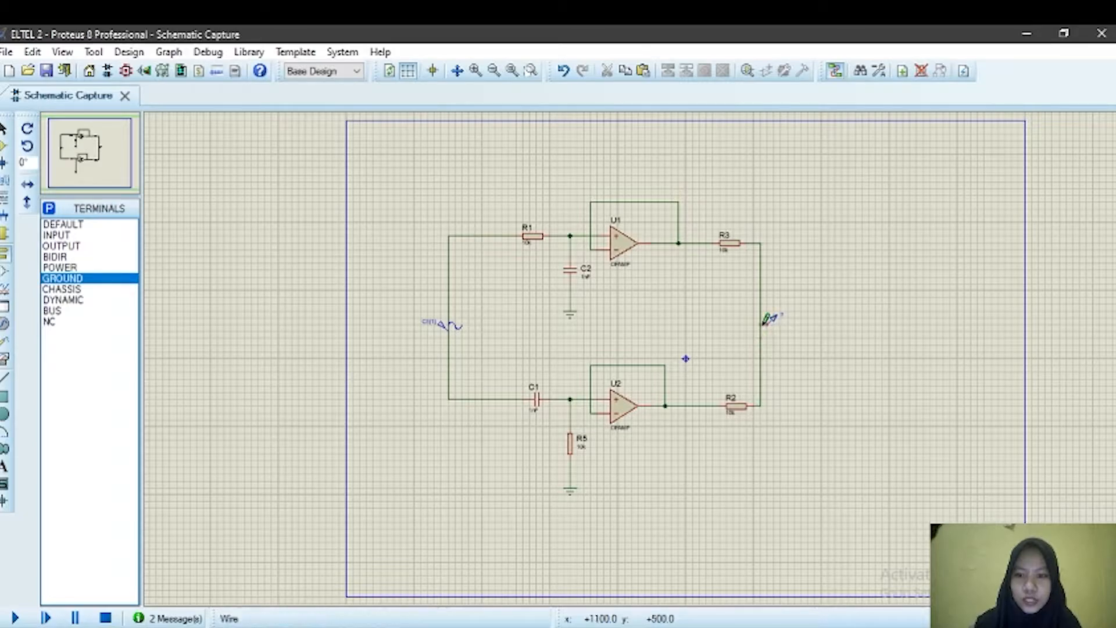
left_click(762, 323)
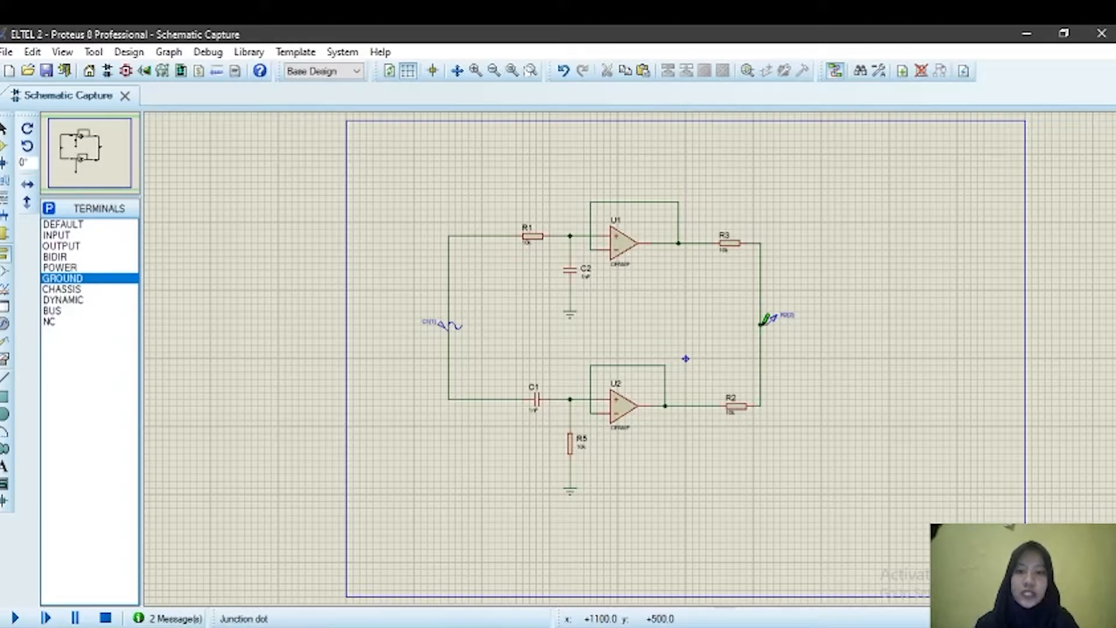
Step: Switch to the ELTEL 2 PASIF design and wire the generator through R6 to R7
left_click(629, 627)
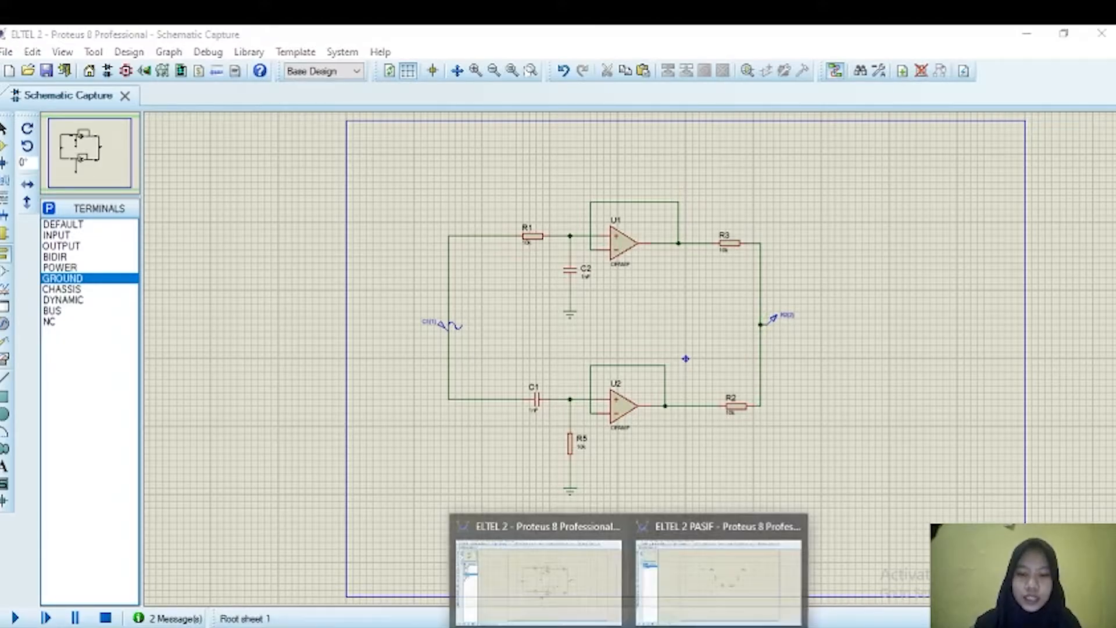
left_click(684, 612)
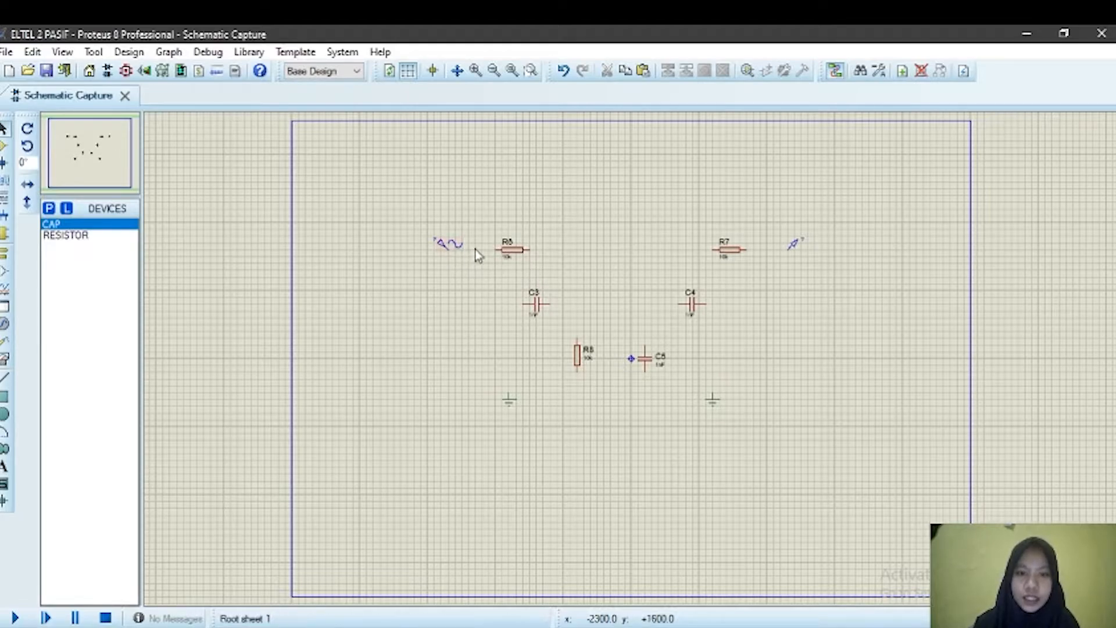
left_click(494, 250)
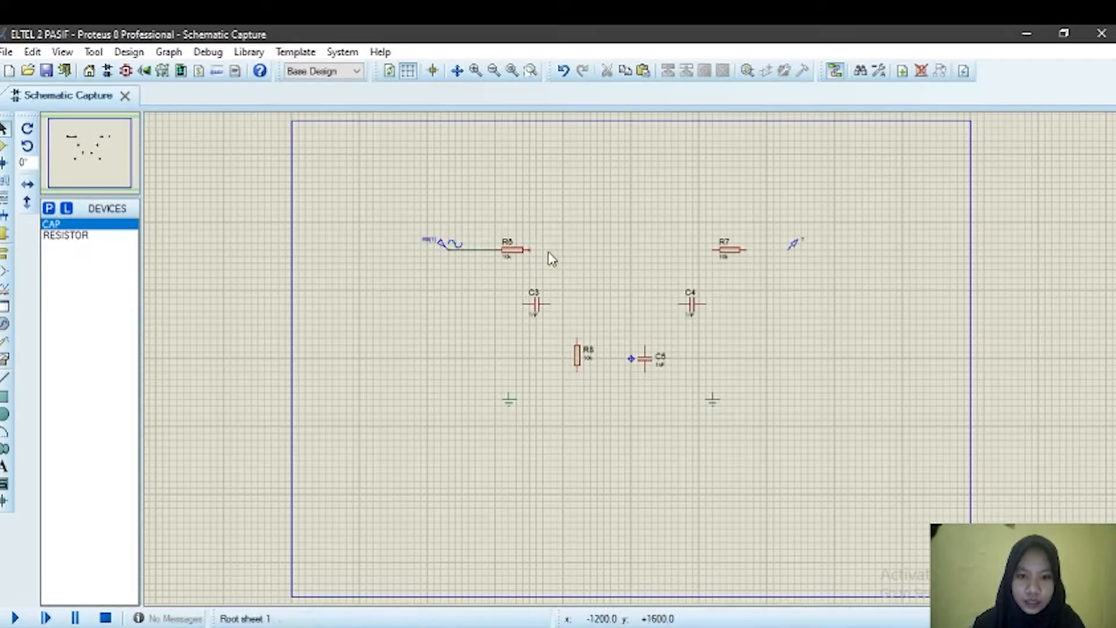
left_click(532, 246)
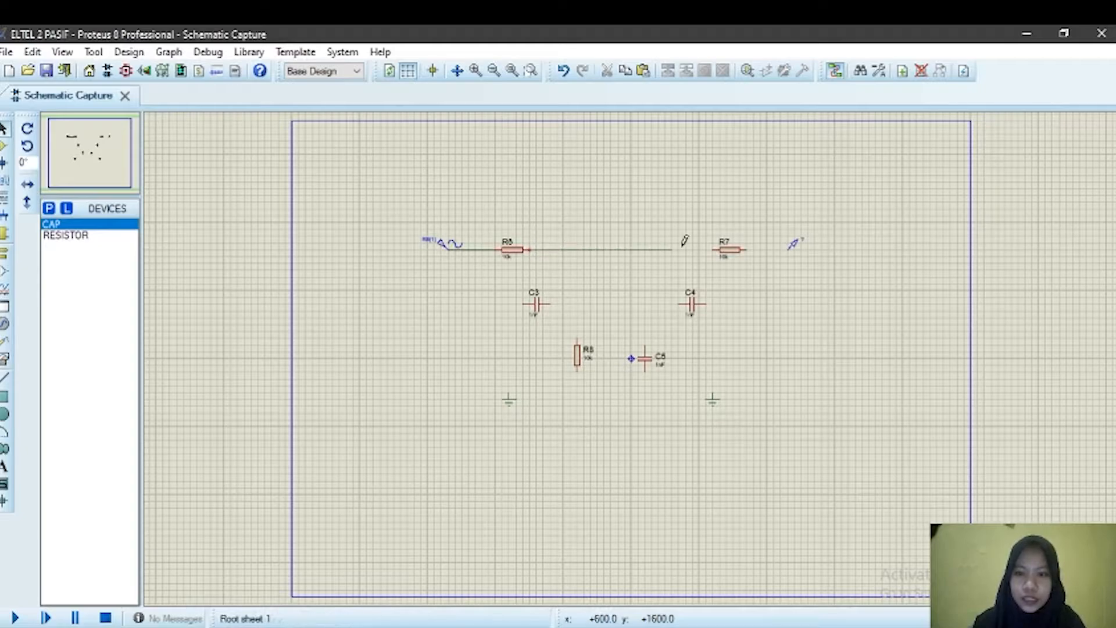
left_click(715, 248)
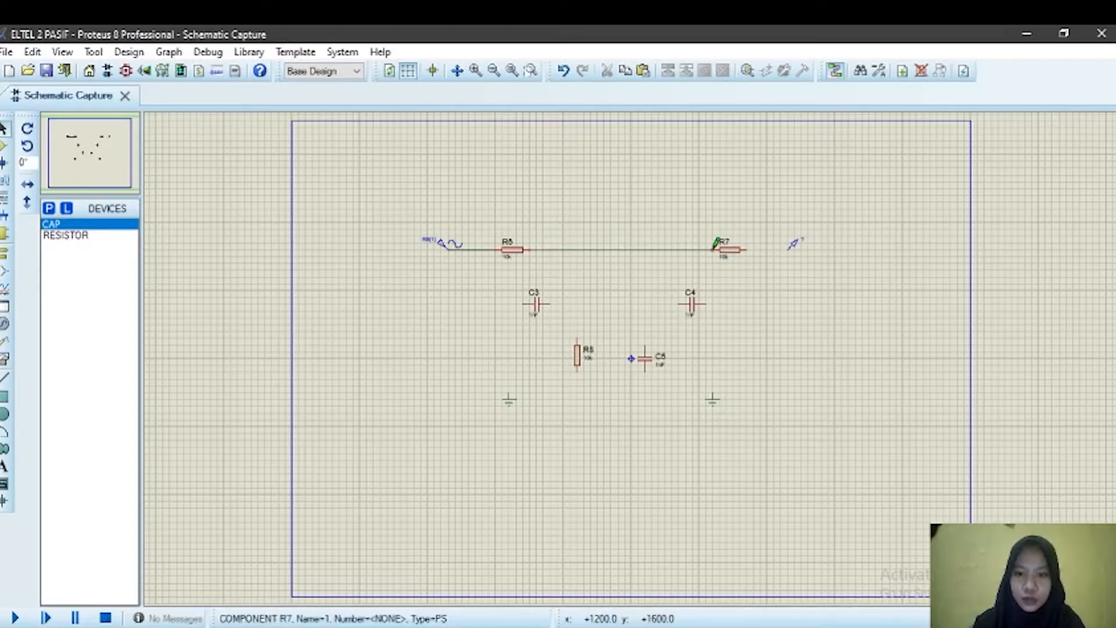
Step: Wire R7 to the output terminal and connect C3's left end to the generator–R6 node
left_click(746, 251)
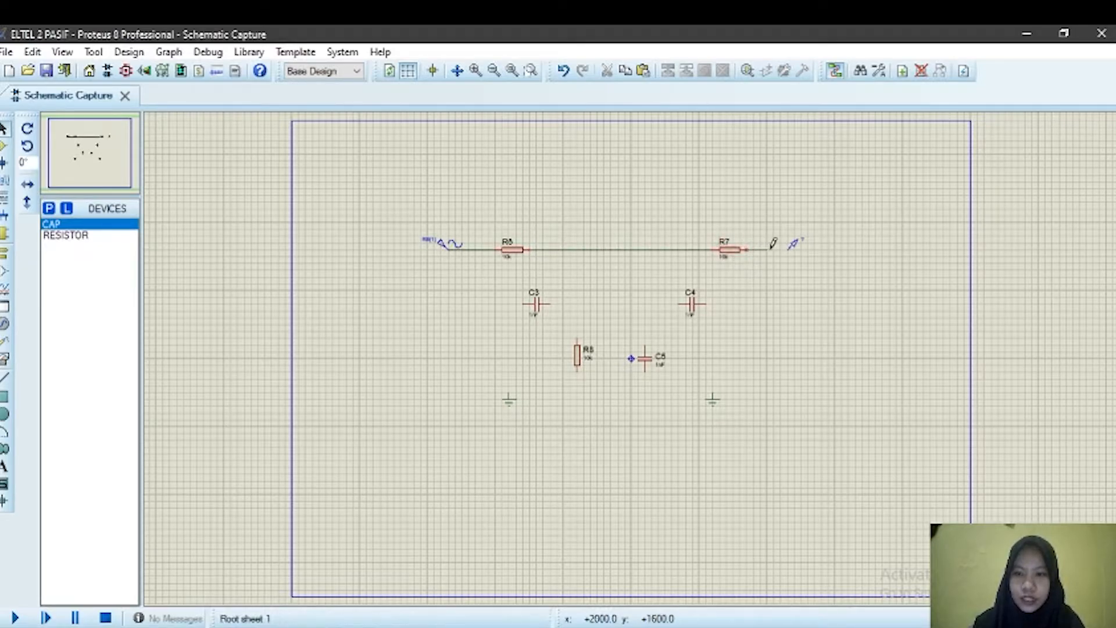
left_click(789, 248)
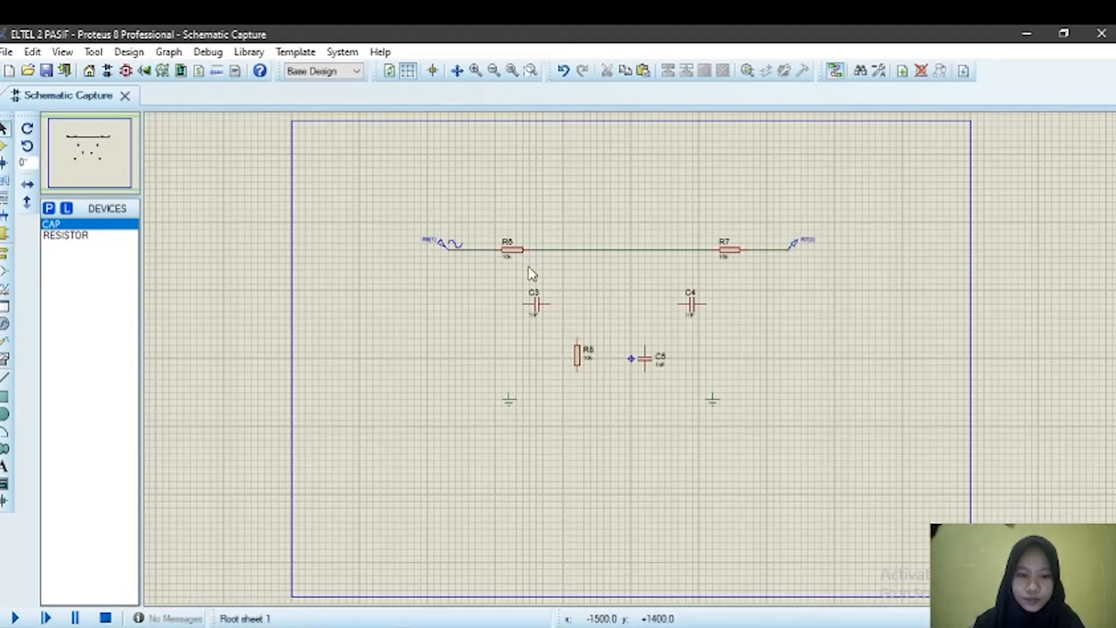
left_click(523, 303)
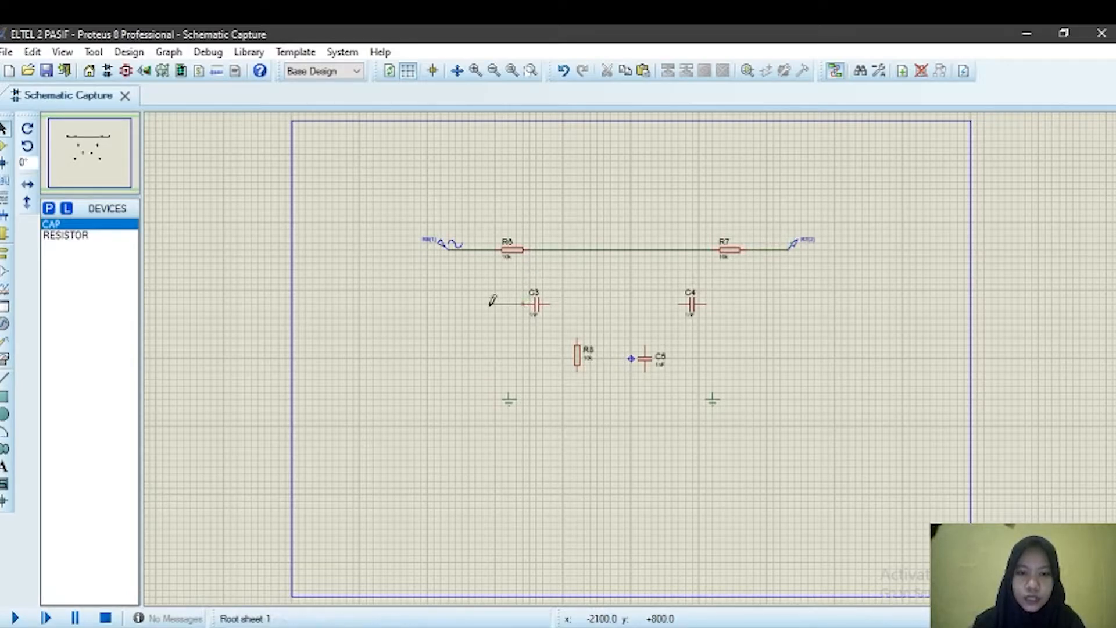
left_click(475, 248)
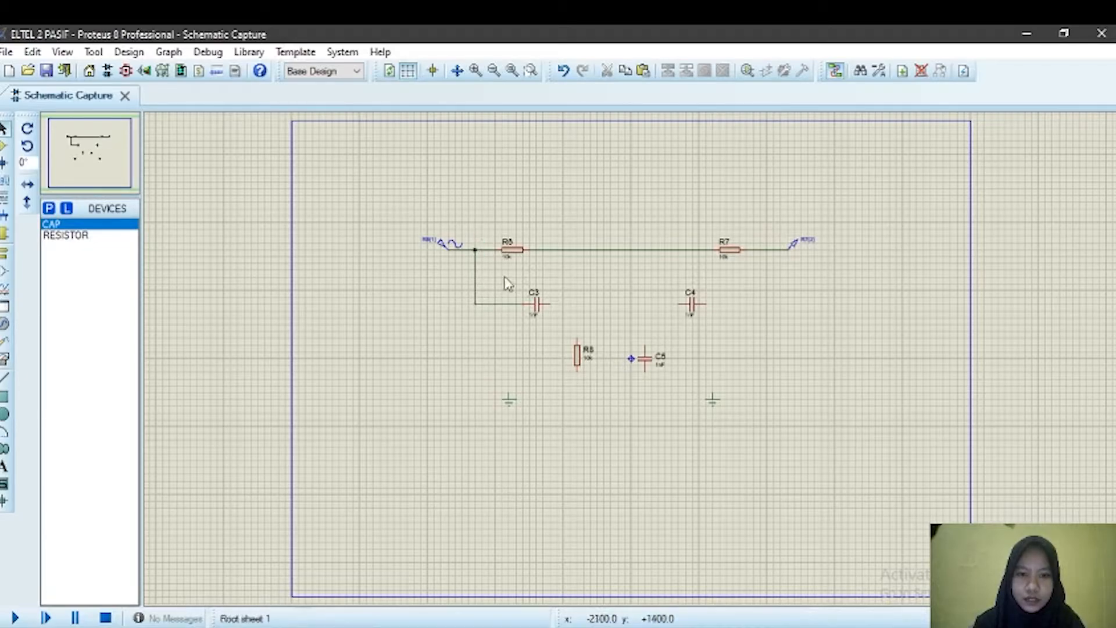
Step: Wire C3 to C4 and route C4's right end up to the R7–output node
left_click(551, 304)
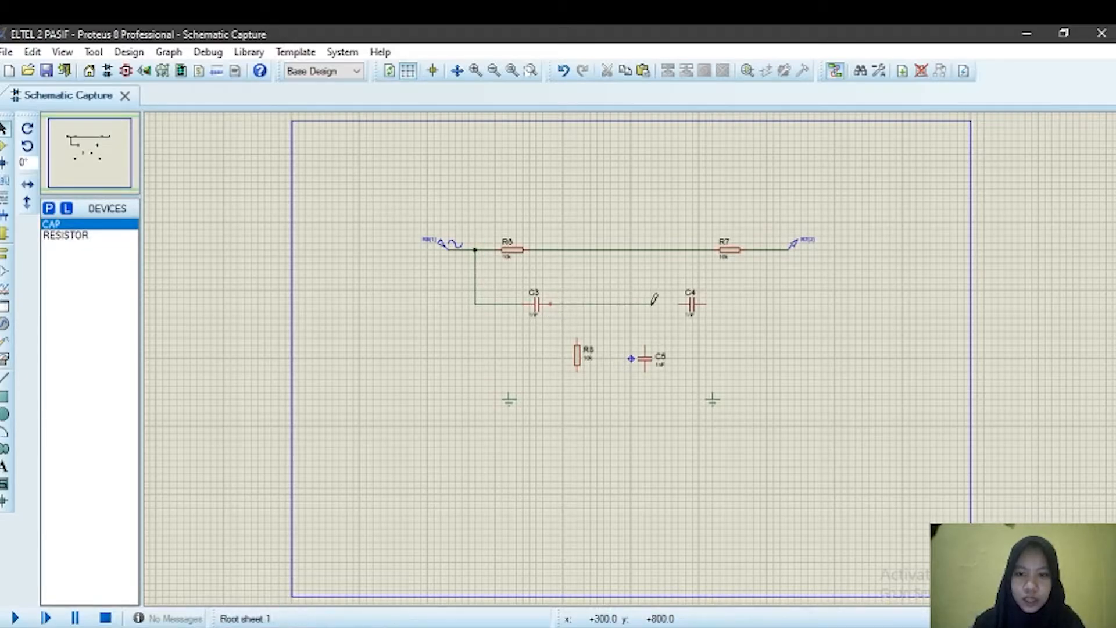
left_click(679, 302)
left_click(705, 303)
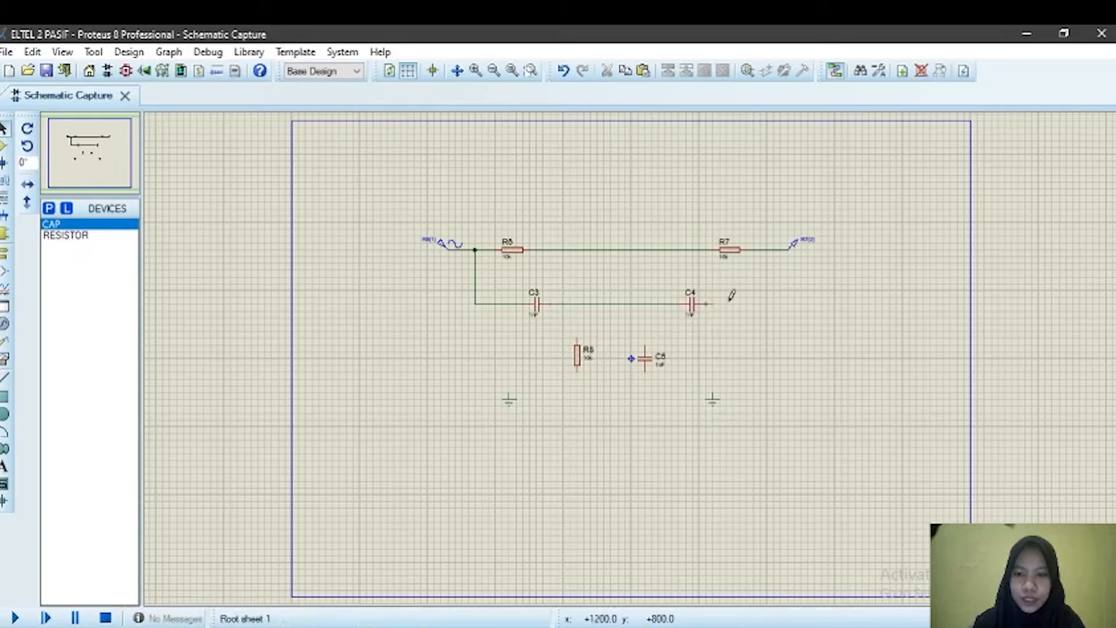
left_click(765, 302)
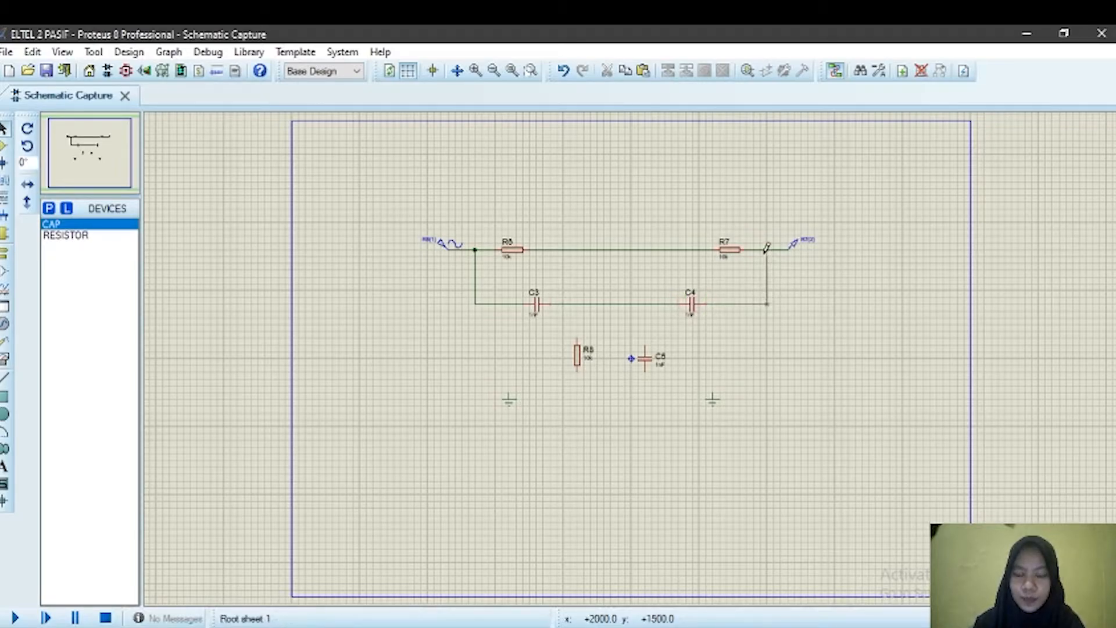
left_click(766, 250)
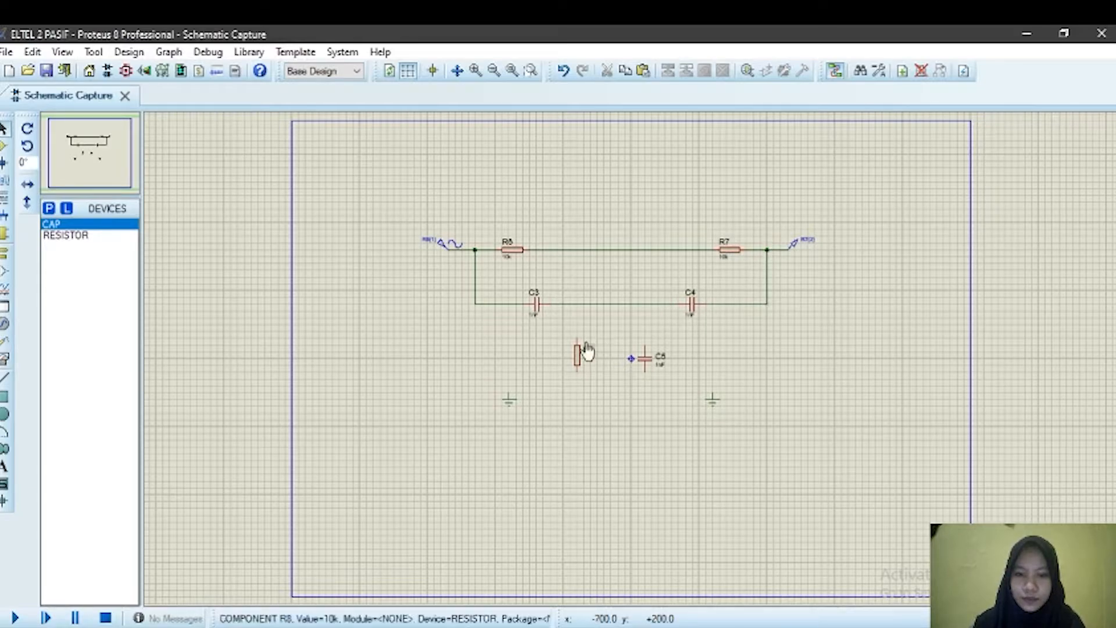
Step: Connect R8 to the C3–C4 node and wire C5's top up to the R6–R7 line
left_click(577, 303)
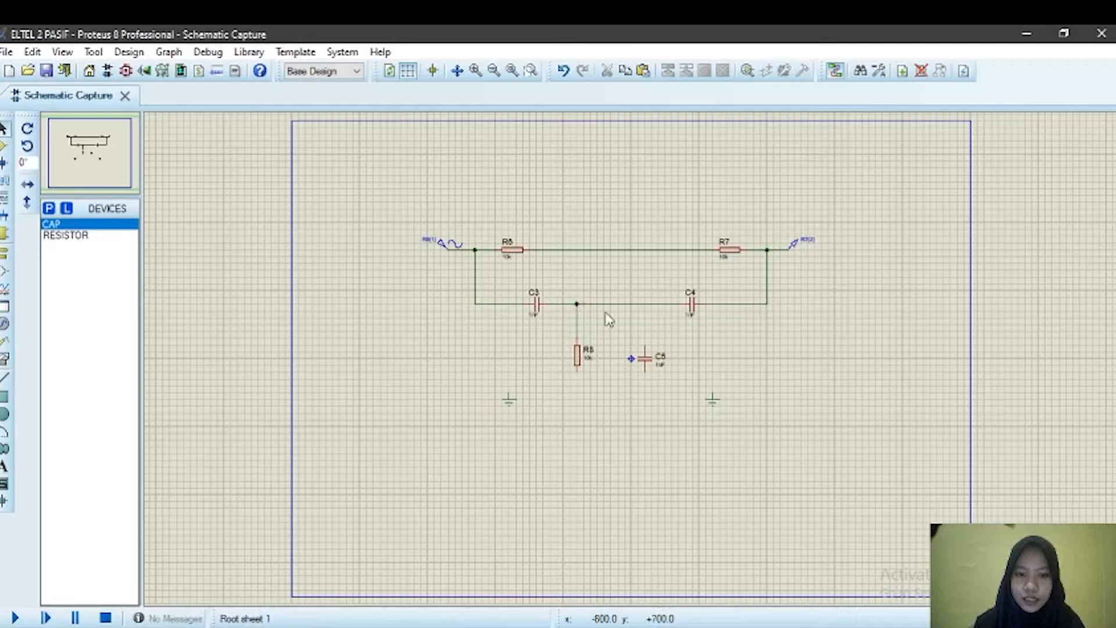
left_click(645, 347)
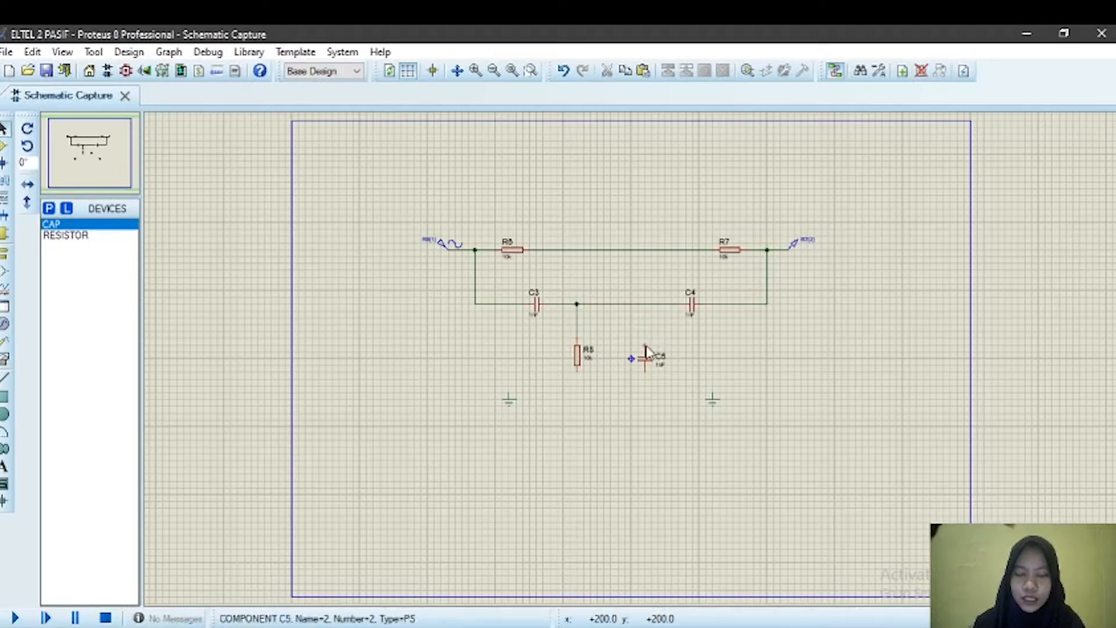
left_click(646, 249)
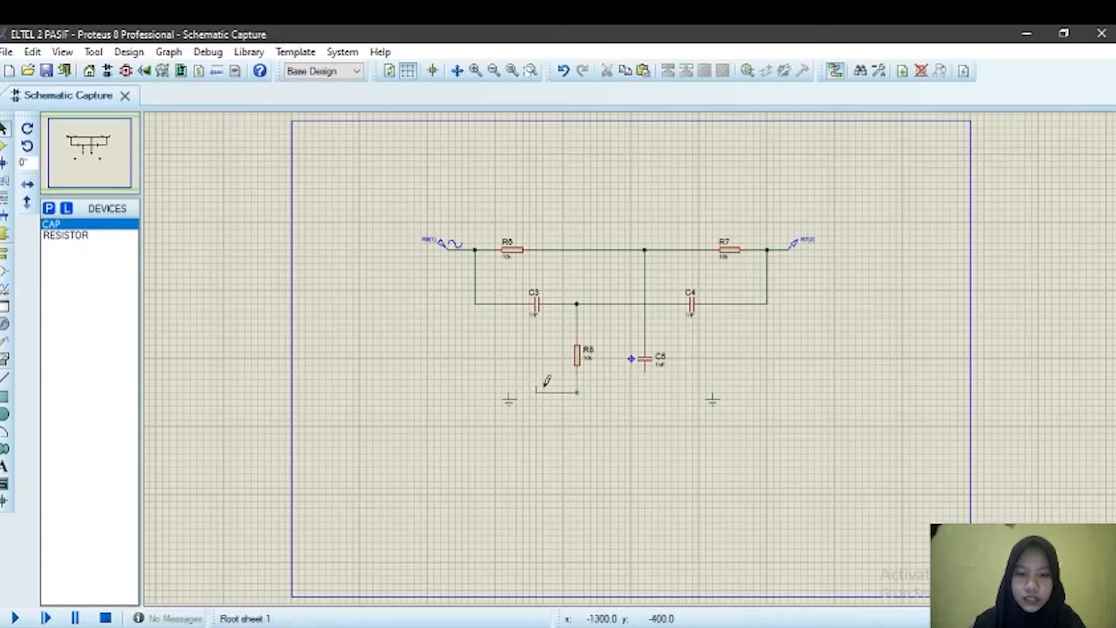
left_click(578, 384)
left_click(511, 387)
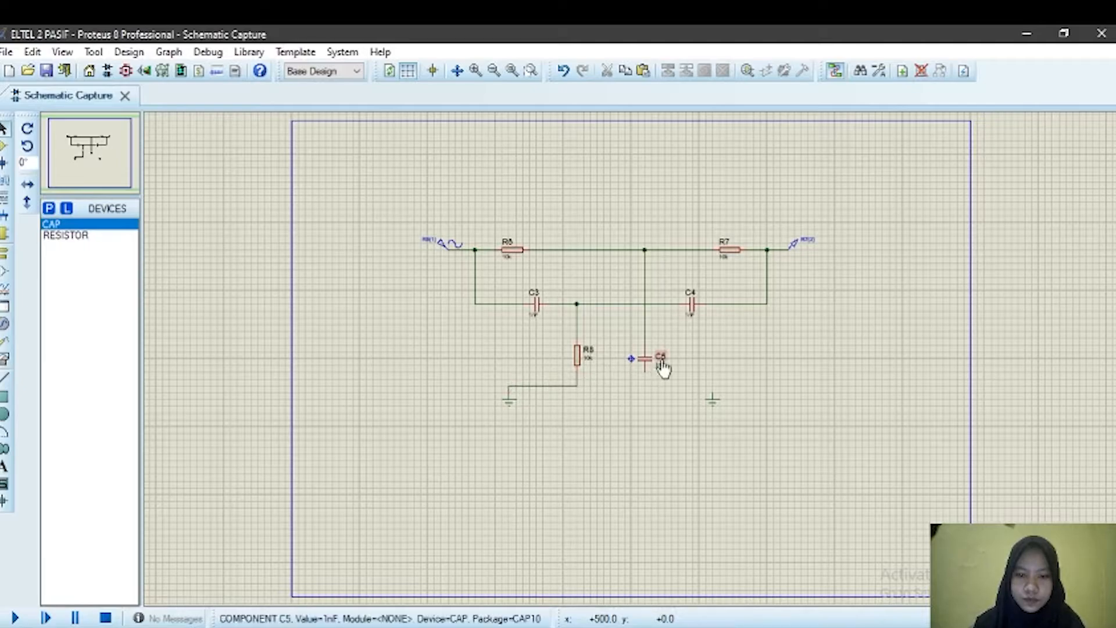
left_click(582, 395)
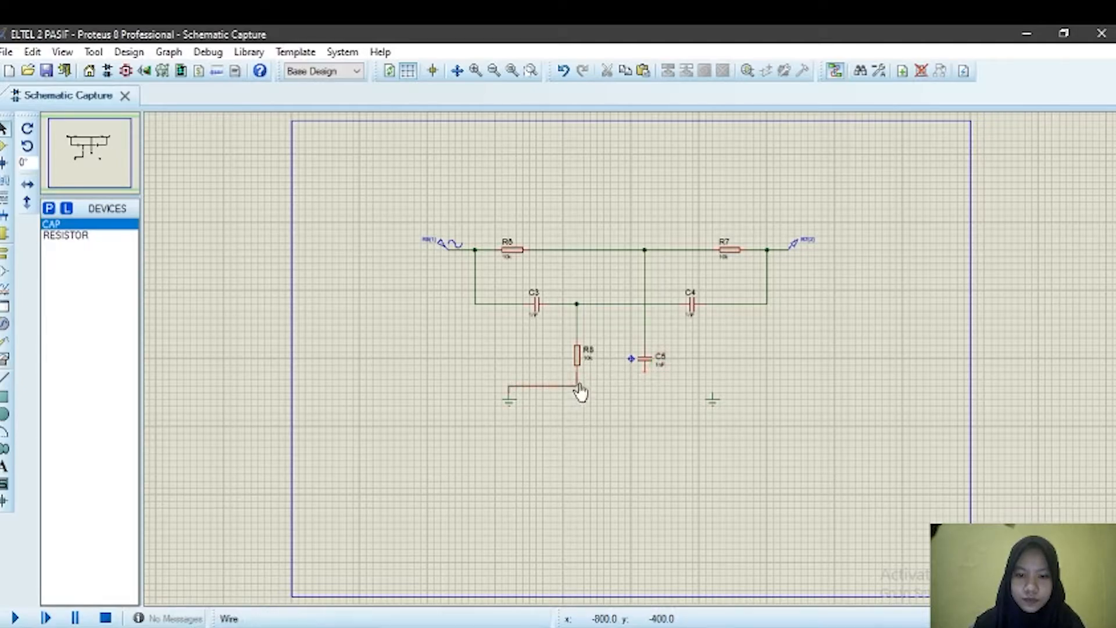
left_click(646, 383)
left_click(714, 387)
left_click(582, 387)
key("Delete")
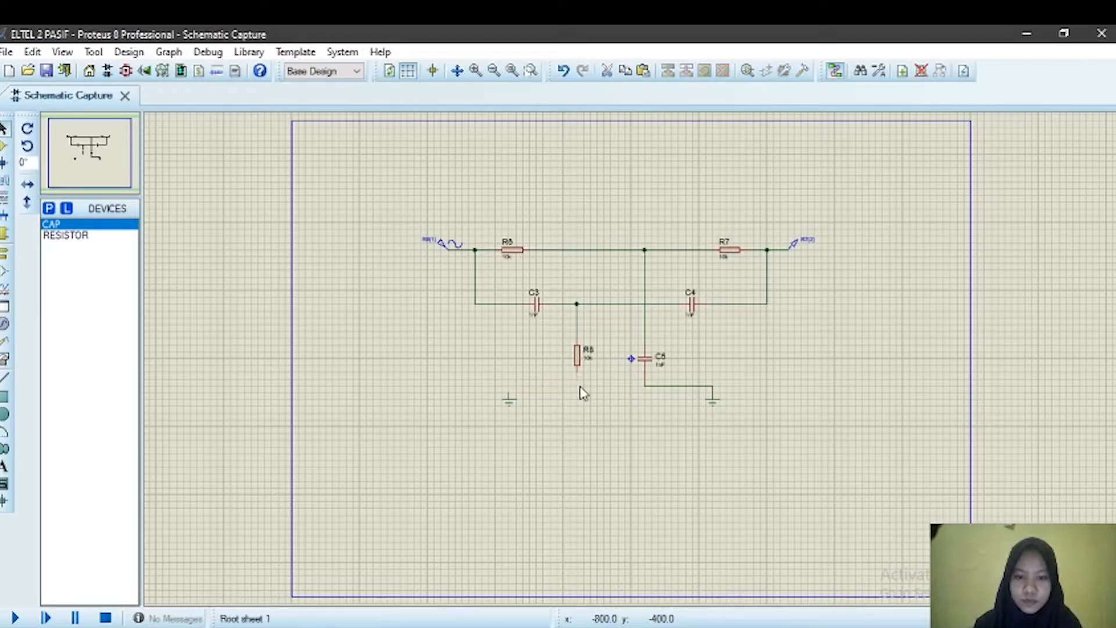
left_click(648, 386)
key("Delete")
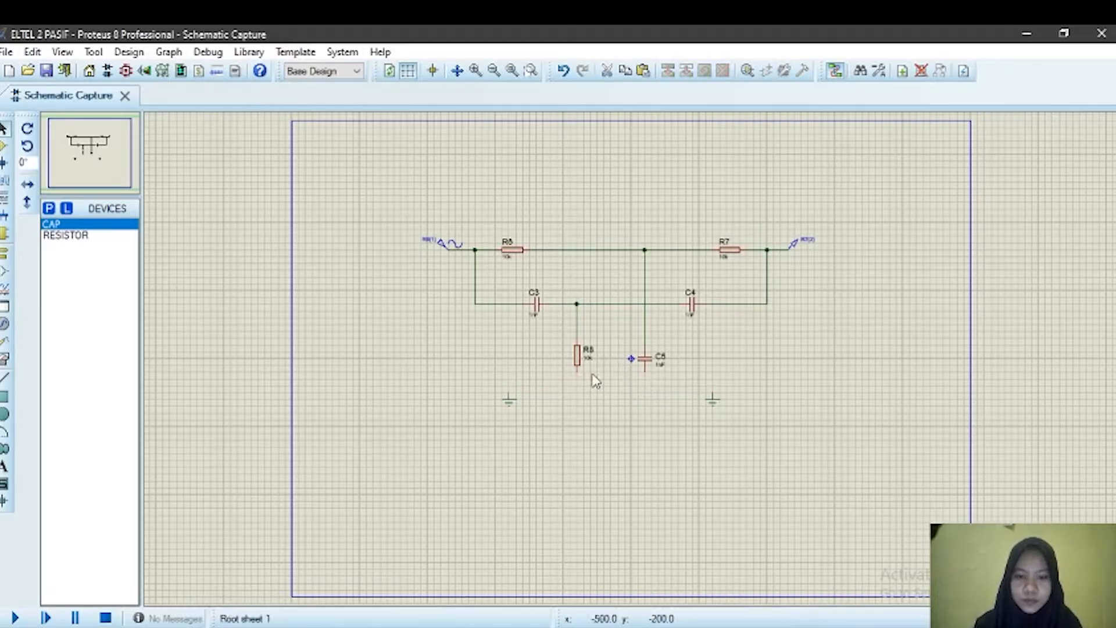
Step: Join the two grounds with a wire and connect the bottom ends of R8 and C5 to it
left_click(509, 389)
left_click(712, 388)
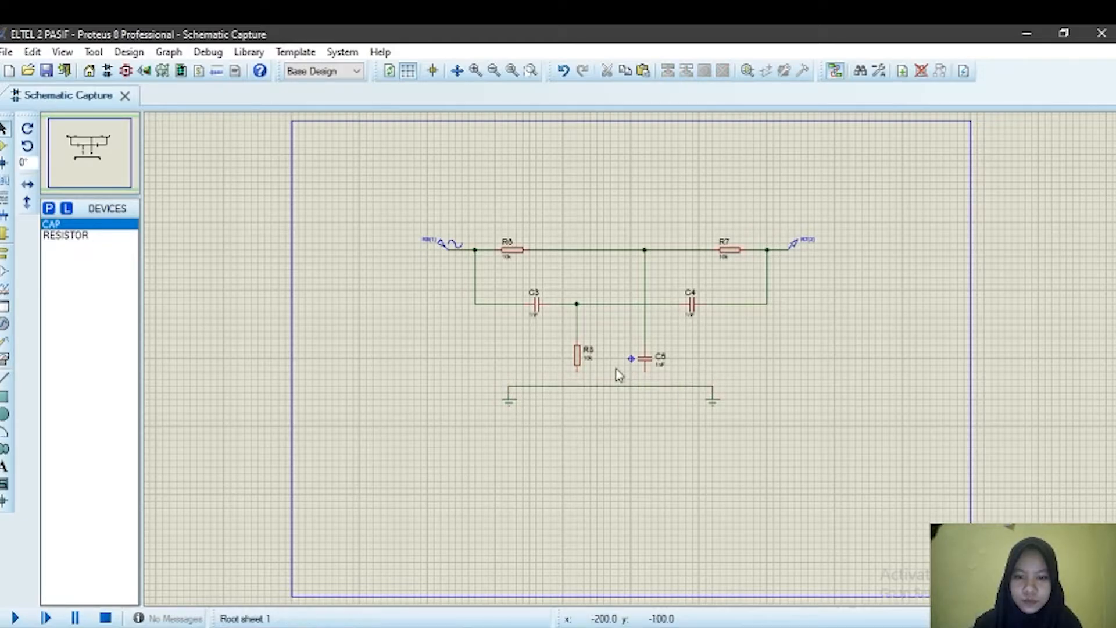
left_click(576, 366)
left_click(577, 386)
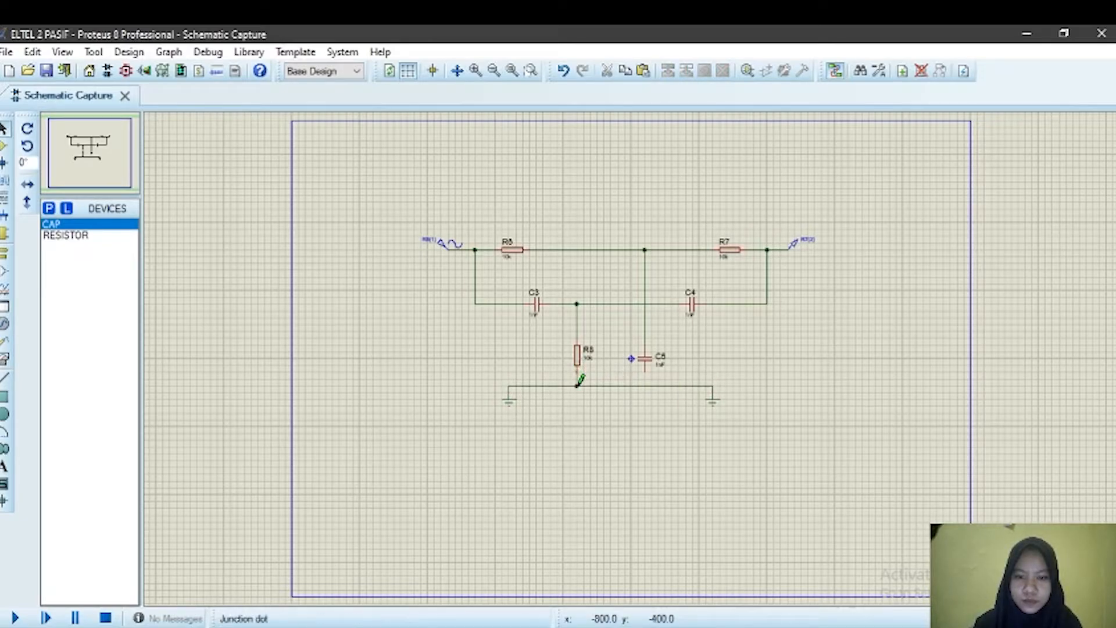
left_click(644, 367)
left_click(644, 385)
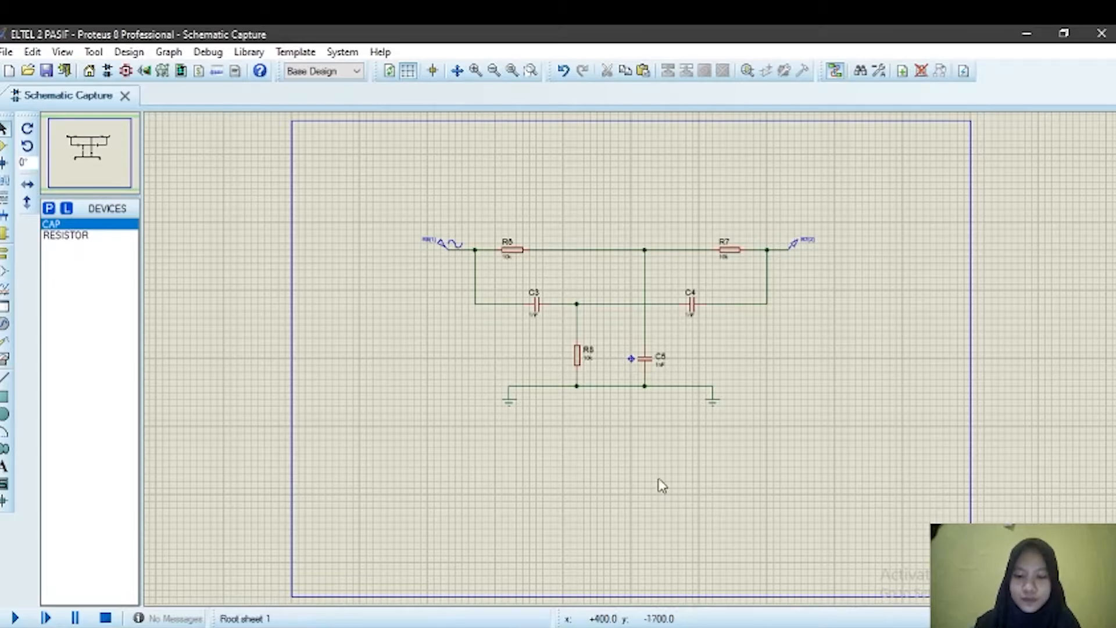
Step: Switch to the Photos viewer and zoom into the reference schematic and manual frequency calculation images
left_click(670, 625)
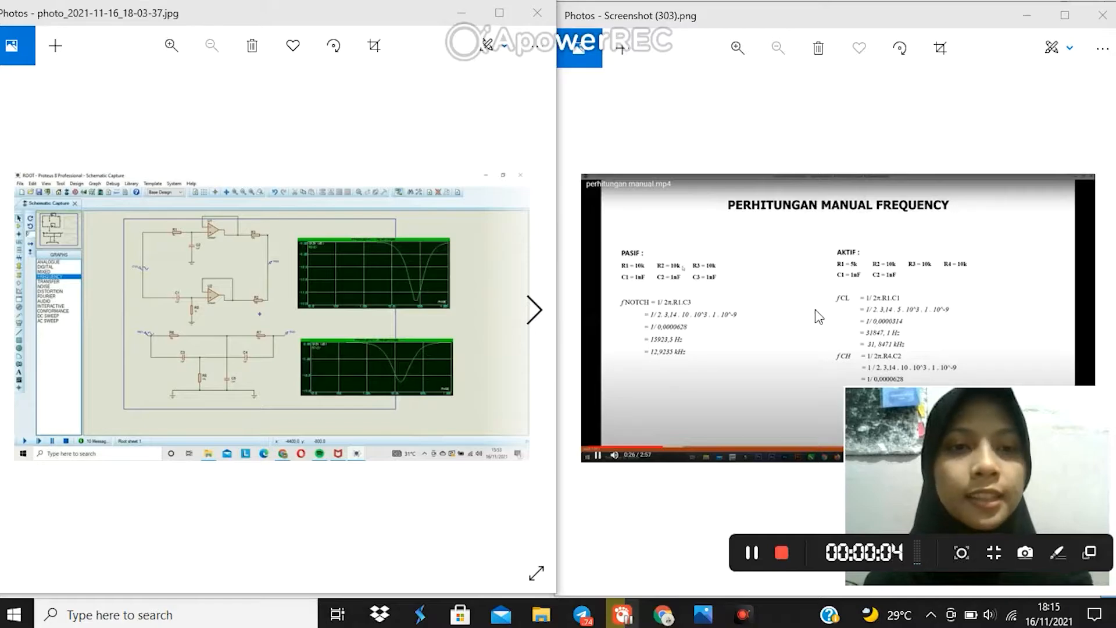
scroll(831, 277, "up", 1)
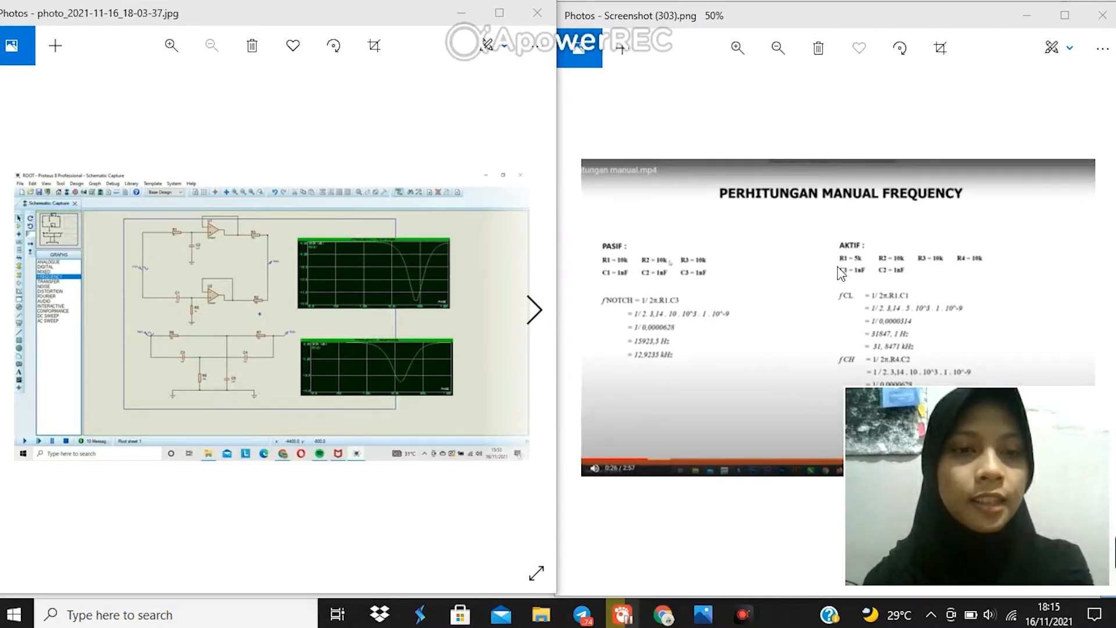
scroll(834, 271, "up", 1)
scroll(655, 269, "up", 4)
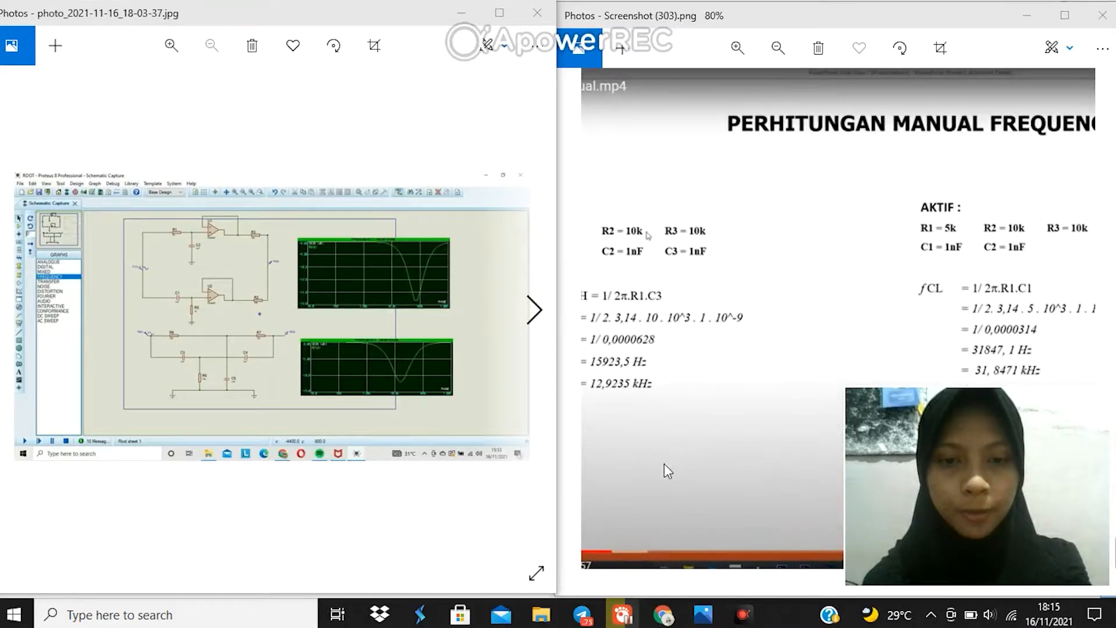
left_click(661, 416)
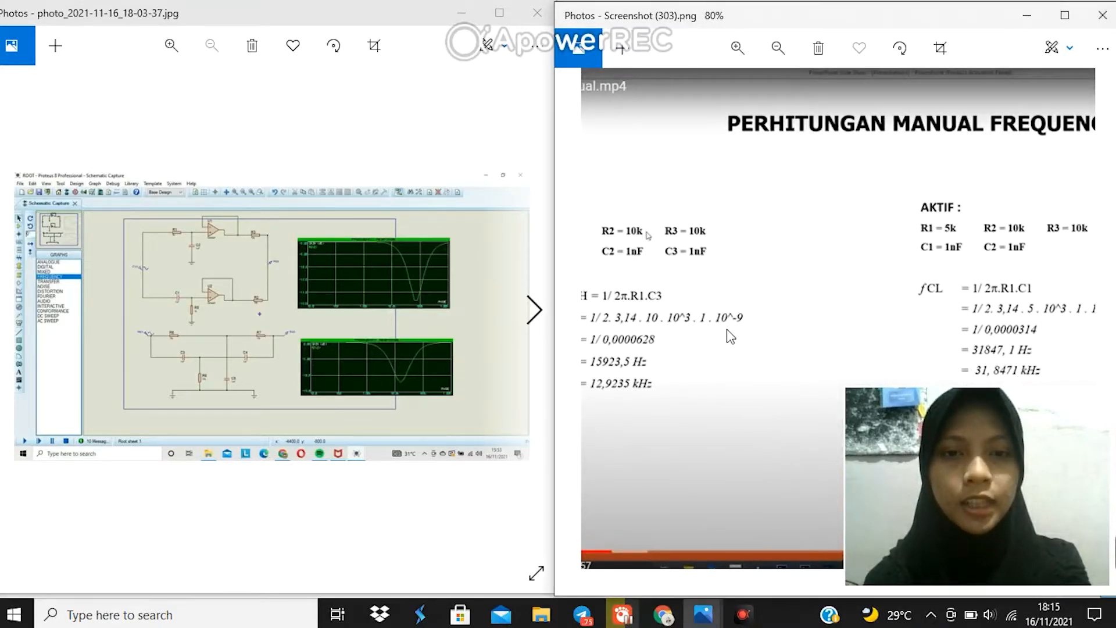
left_click_drag(718, 306, 801, 328)
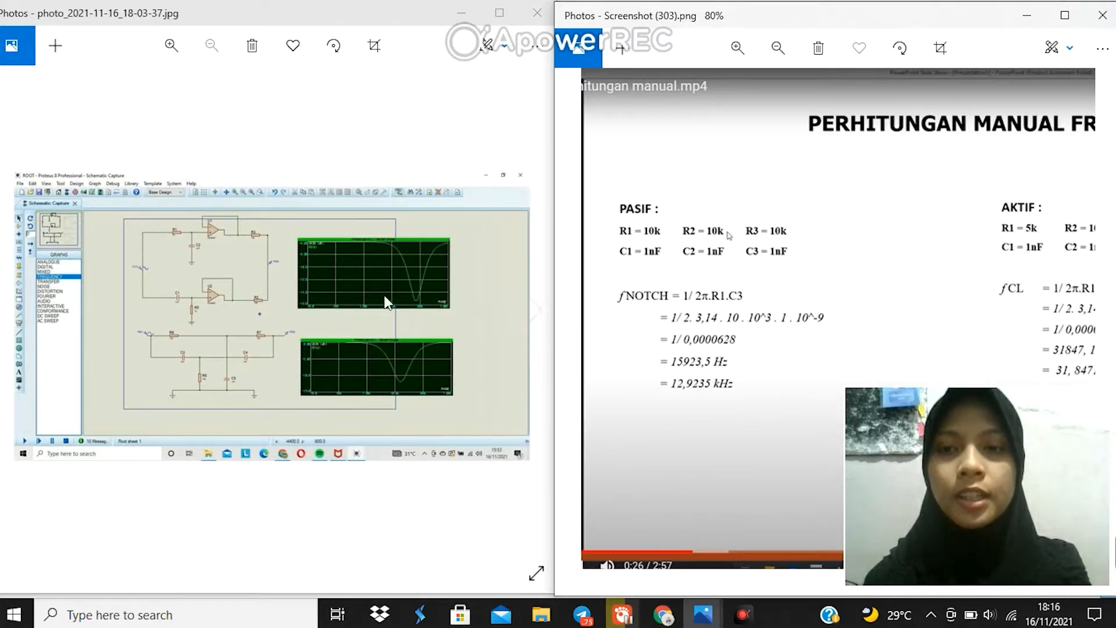
left_click(349, 309)
scroll(348, 309, "up", 5)
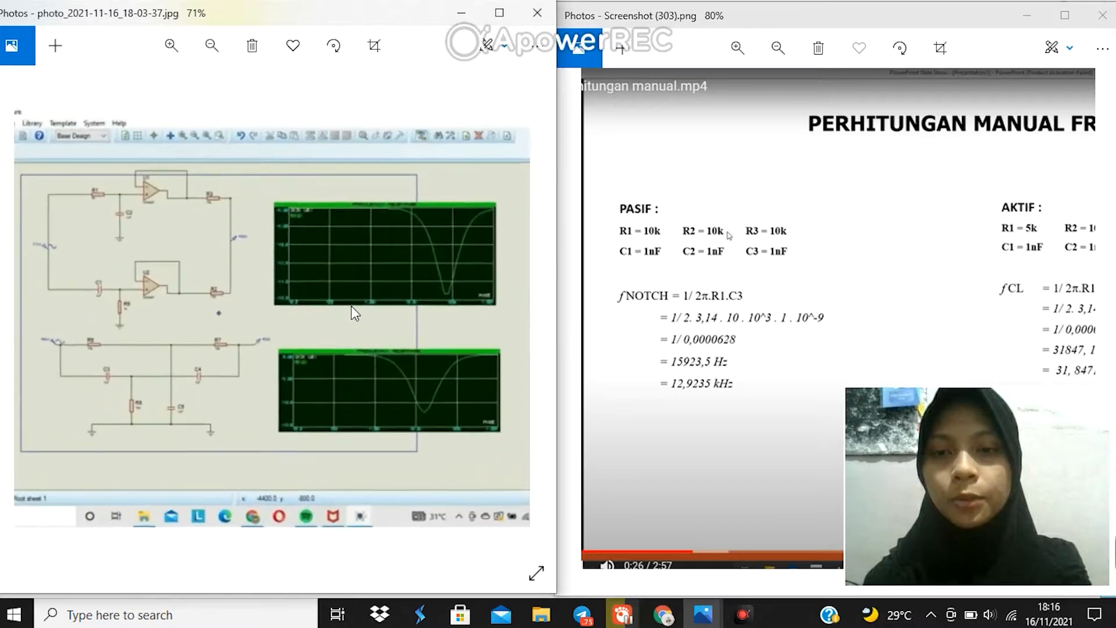
scroll(351, 306, "up", 2)
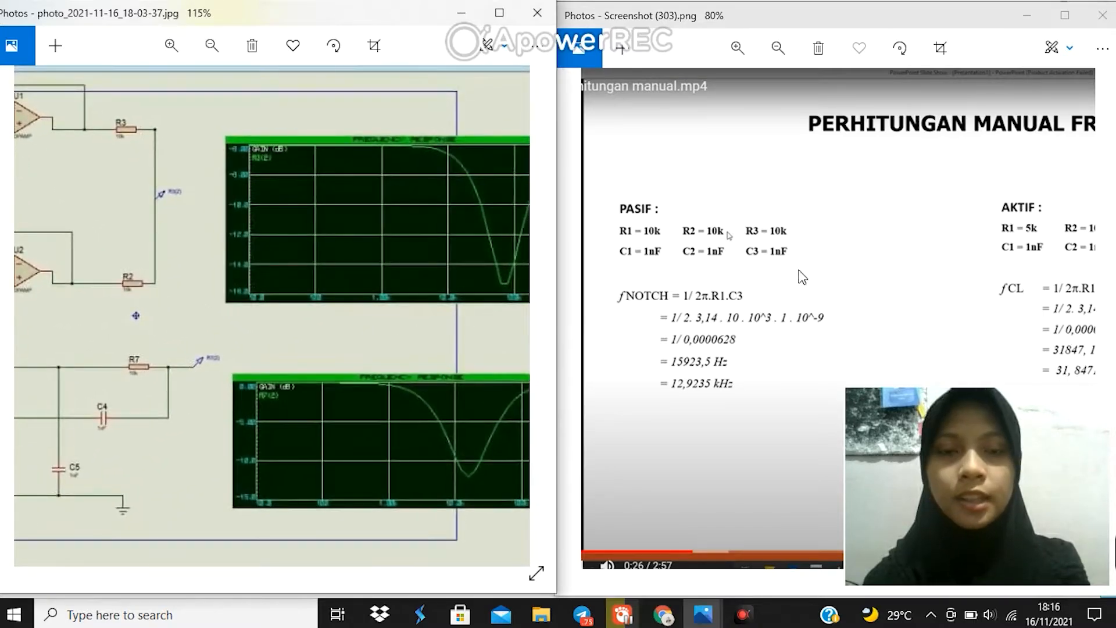
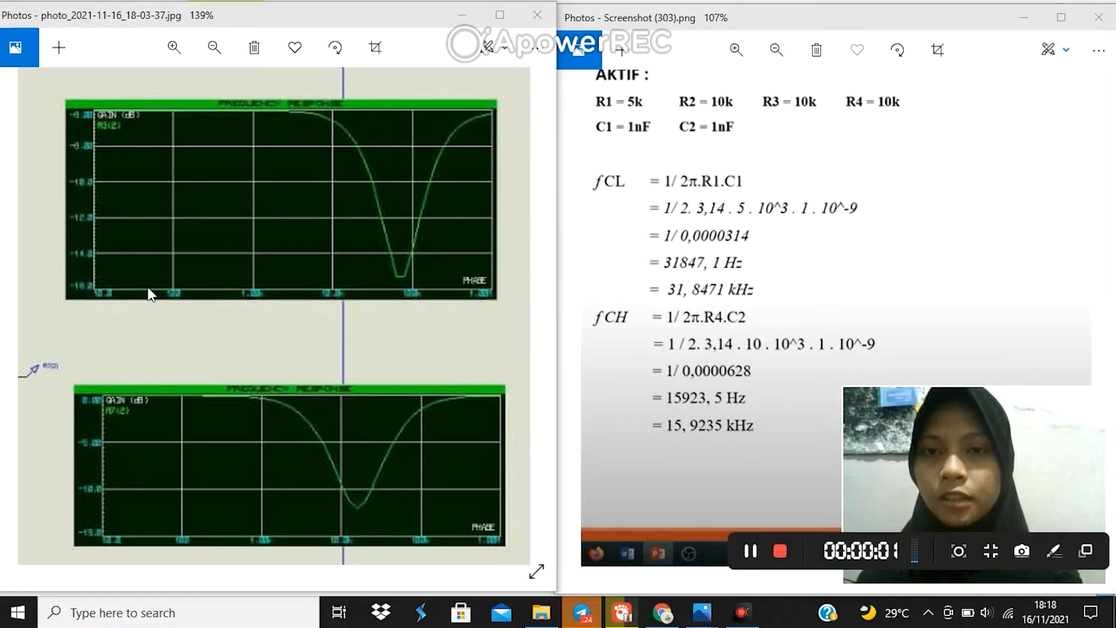
Step: Examine the reference schematic's two frequency response graphs by zooming and panning the photo
left_click(239, 295)
scroll(244, 297, "down", 3)
scroll(255, 303, "down", 1)
scroll(845, 223, "down", 2)
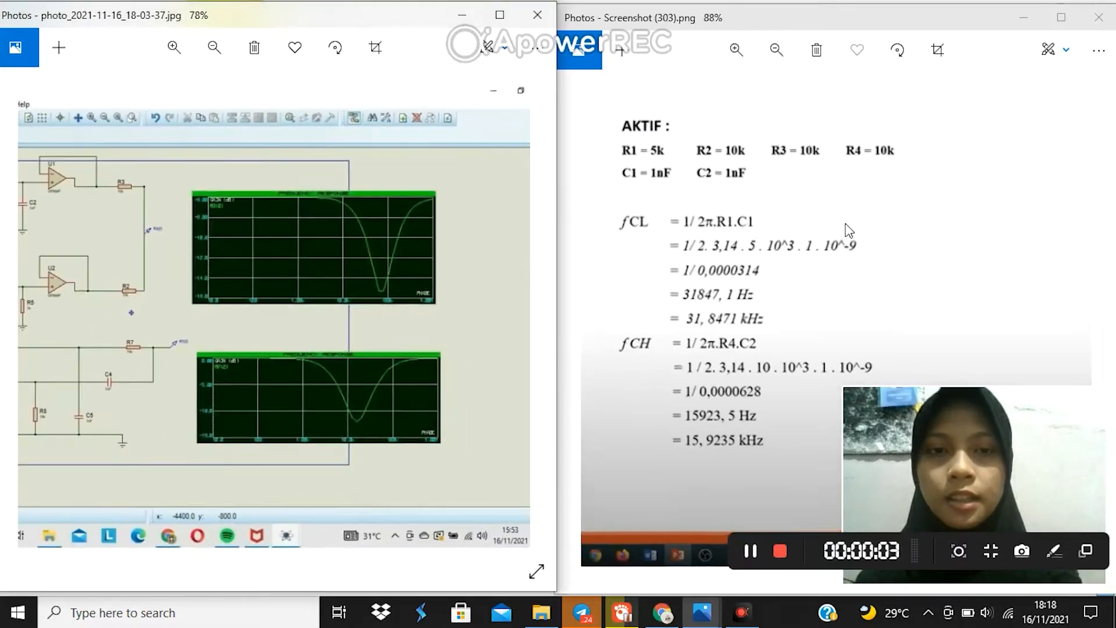
left_click(750, 269)
left_click_drag(754, 268, 660, 283)
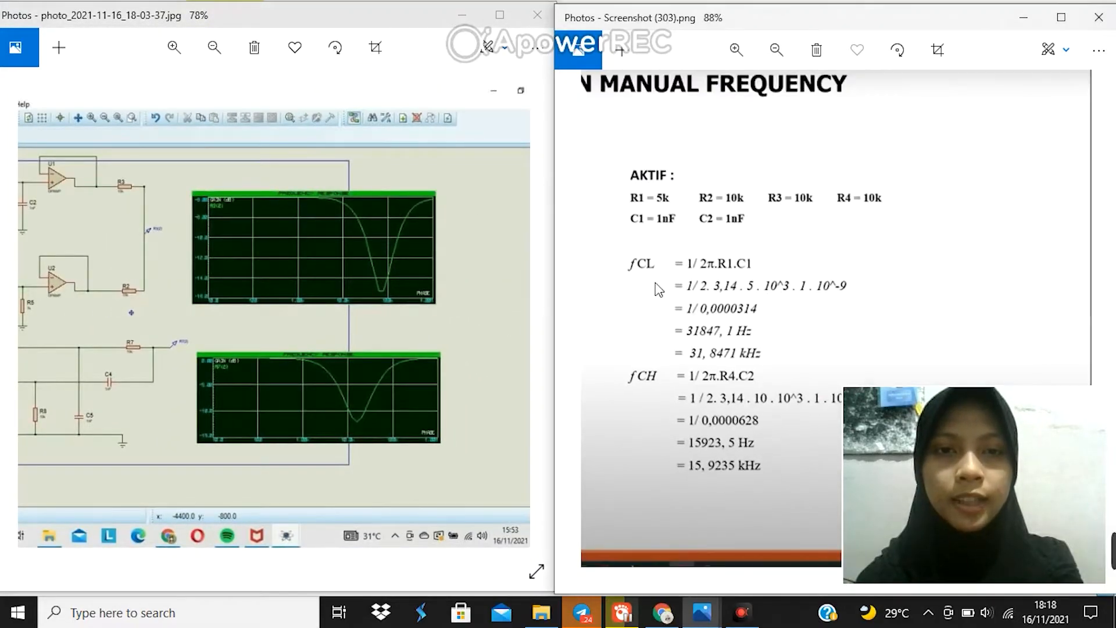
left_click(382, 309)
left_click_drag(245, 308, 208, 305)
scroll(350, 286, "up", 1)
scroll(347, 283, "up", 4)
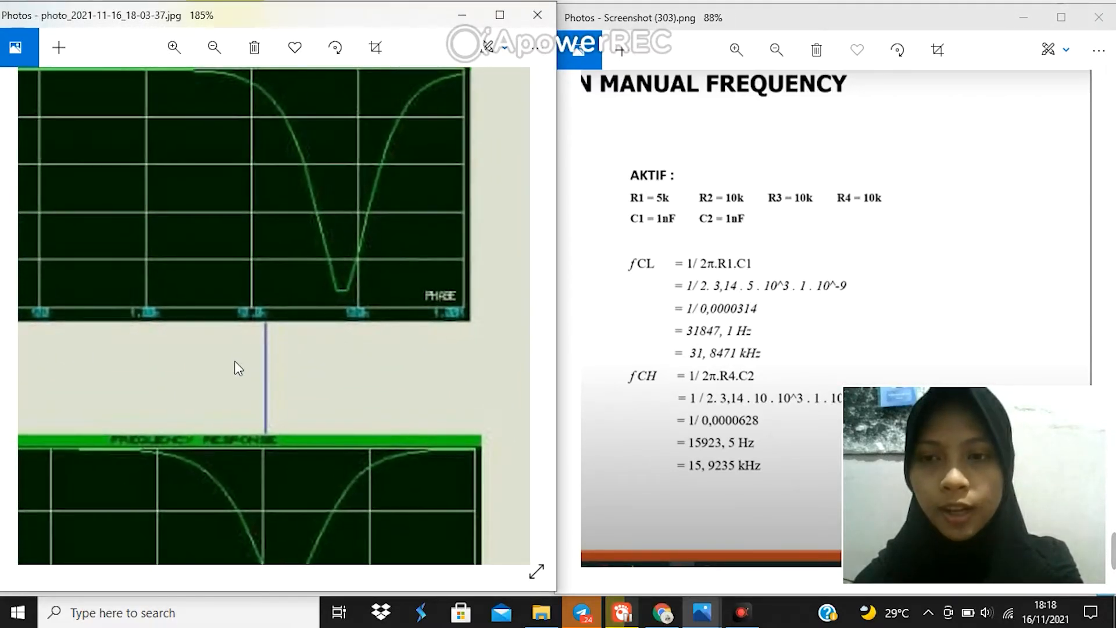
left_click_drag(235, 363, 424, 387)
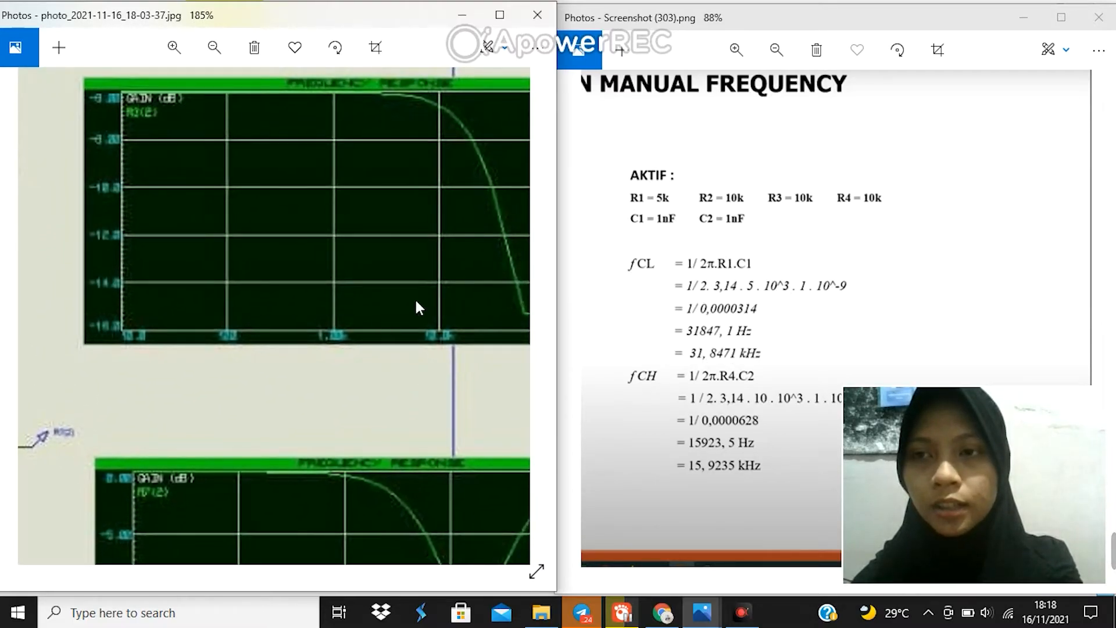
left_click_drag(277, 361, 267, 199)
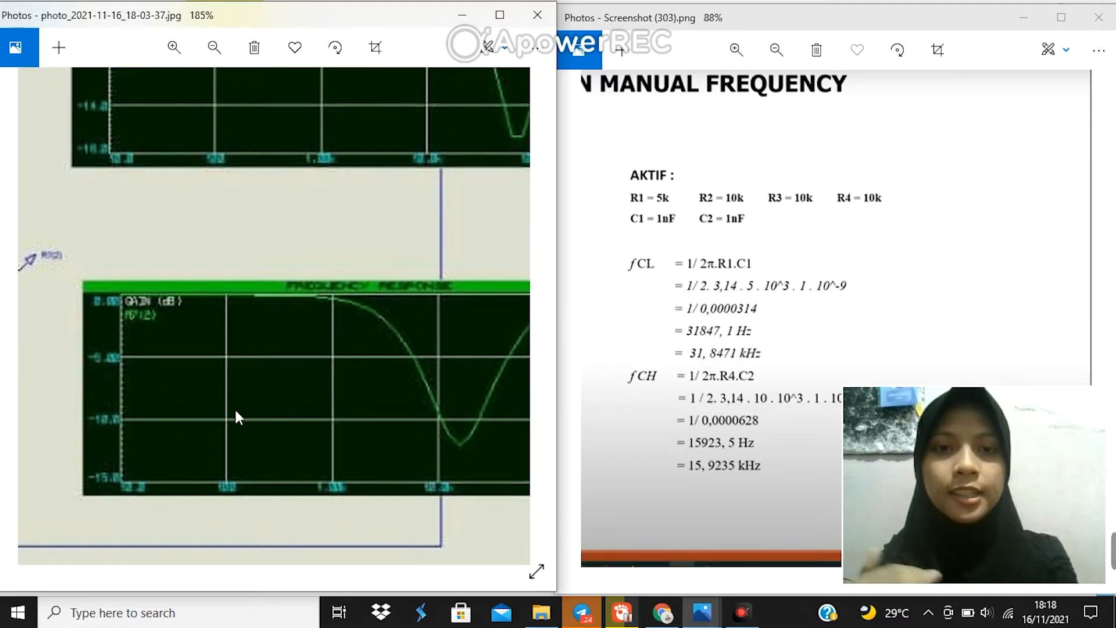
Step: Compare the reference graphs with the passive and active manual frequency calculations side by side
left_click_drag(665, 348, 771, 332)
left_click_drag(703, 337, 623, 337)
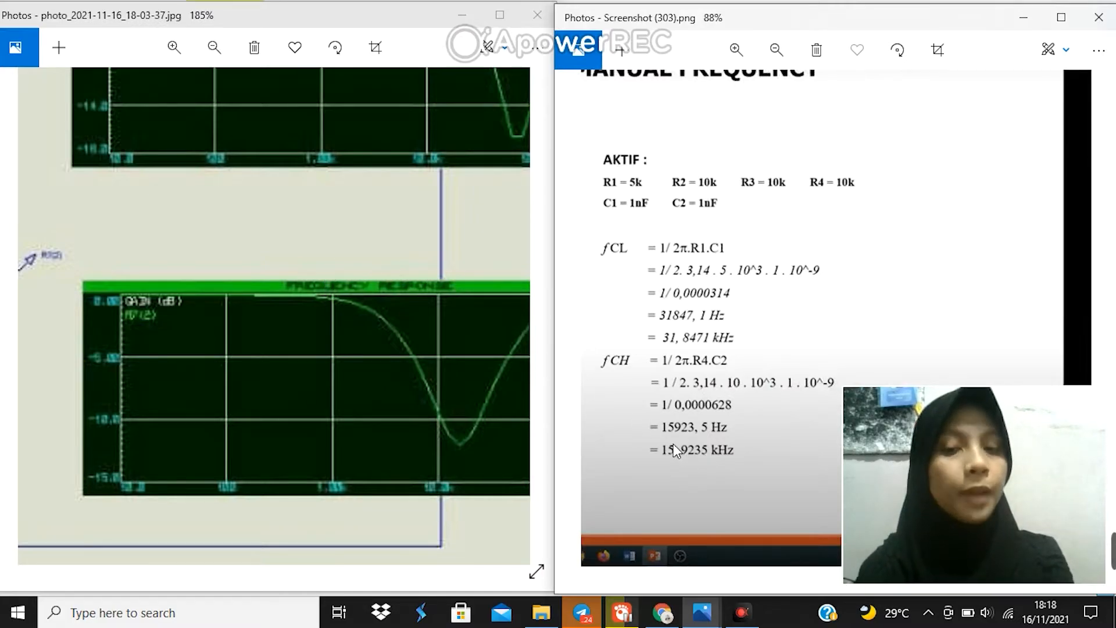
left_click(259, 362)
left_click_drag(260, 366, 244, 388)
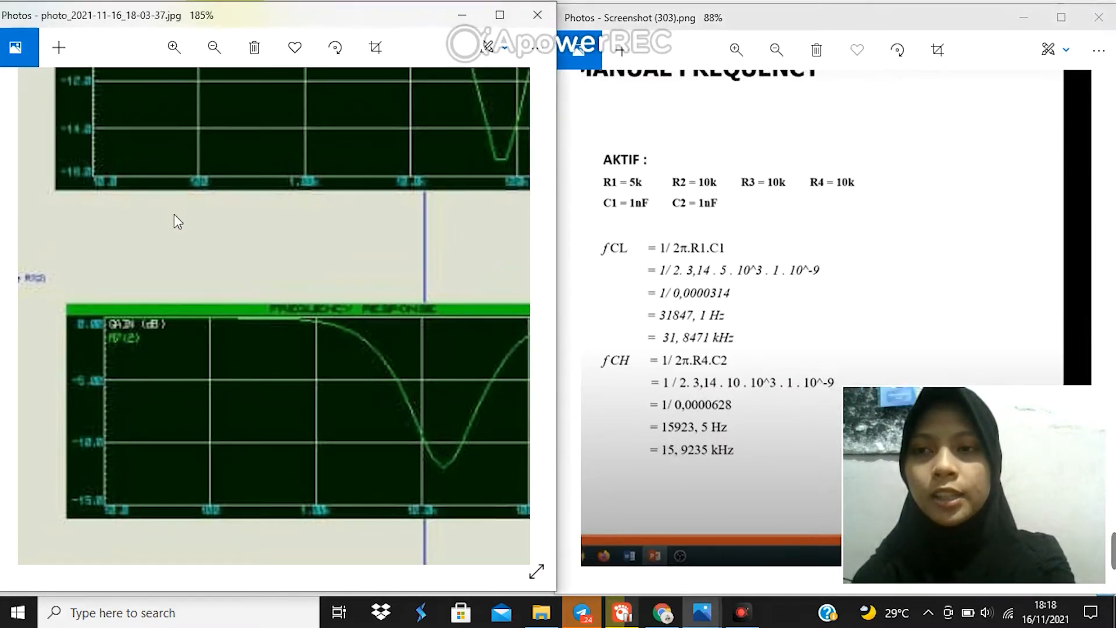
left_click_drag(216, 150, 191, 333)
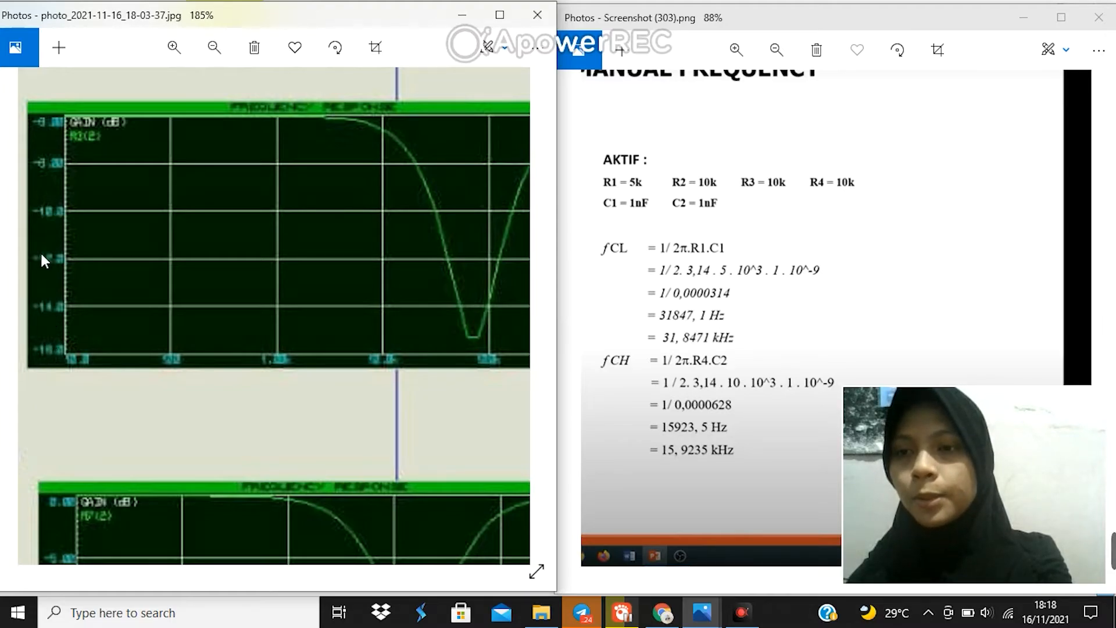
scroll(135, 400, "down", 5)
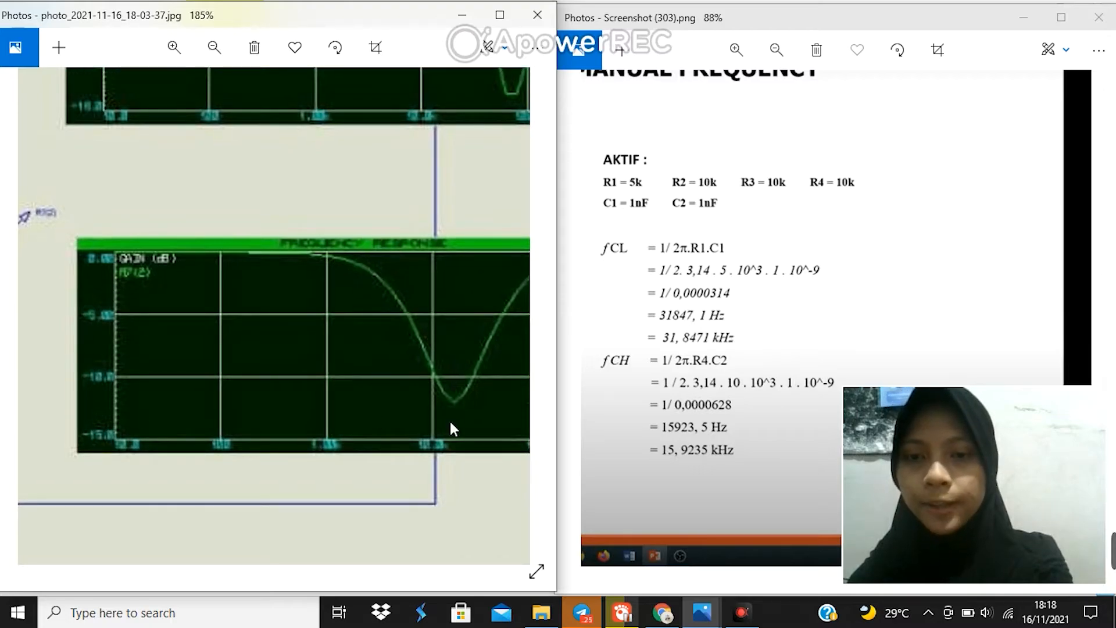
left_click_drag(376, 430, 274, 416)
left_click_drag(413, 256, 354, 325)
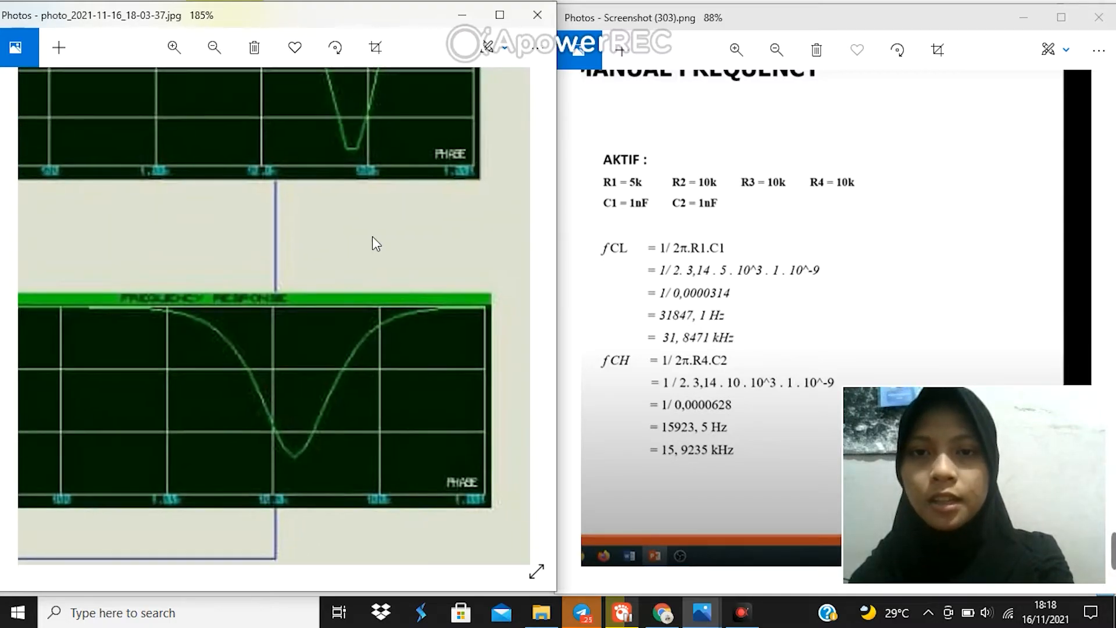
scroll(386, 239, "up", 1)
scroll(388, 273, "down", 2)
scroll(388, 273, "down", 3)
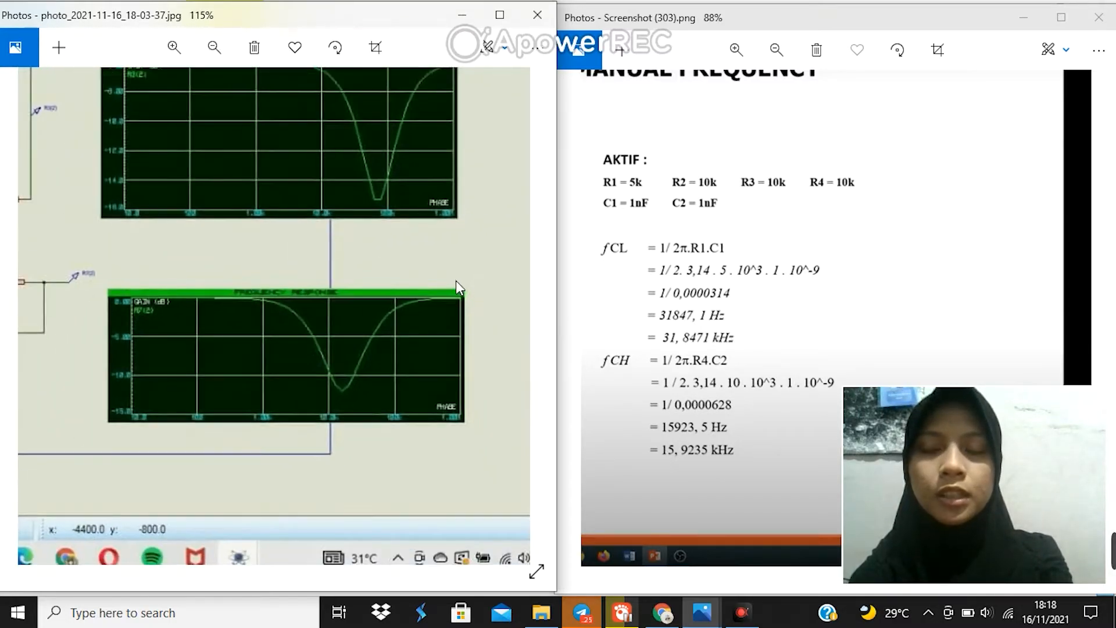
left_click_drag(324, 285, 303, 371)
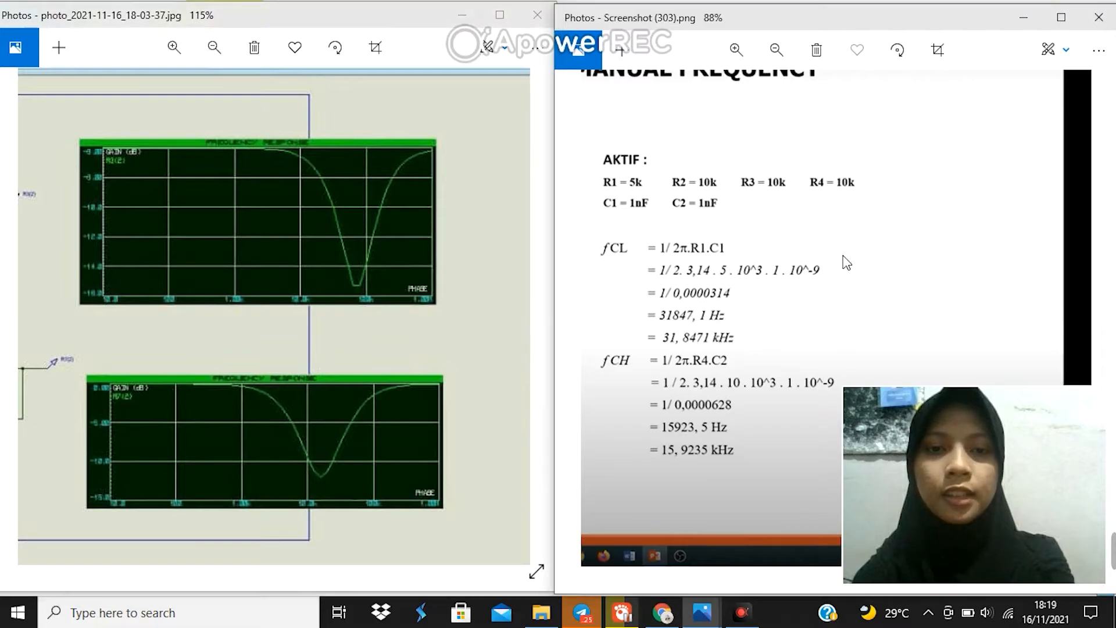
left_click_drag(616, 266, 914, 230)
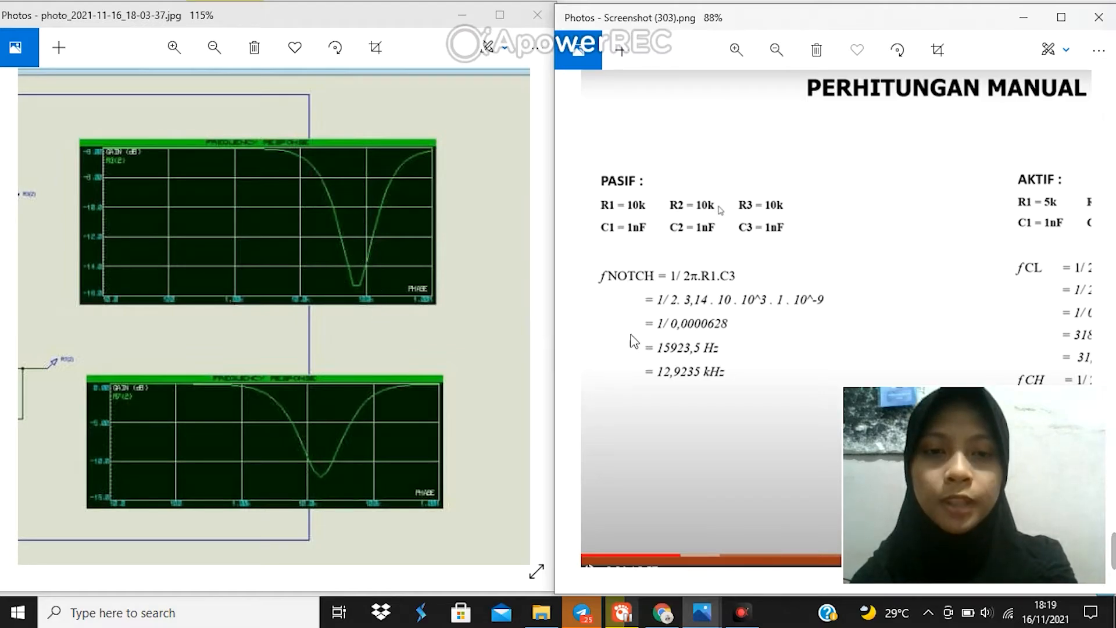
left_click(262, 416)
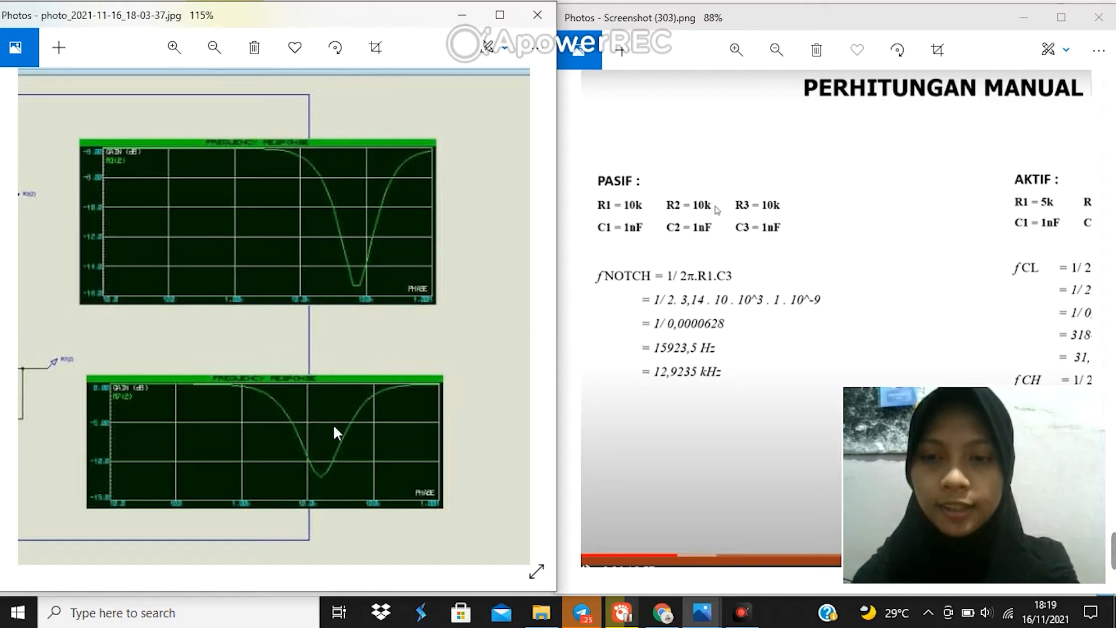
left_click_drag(224, 374, 277, 347)
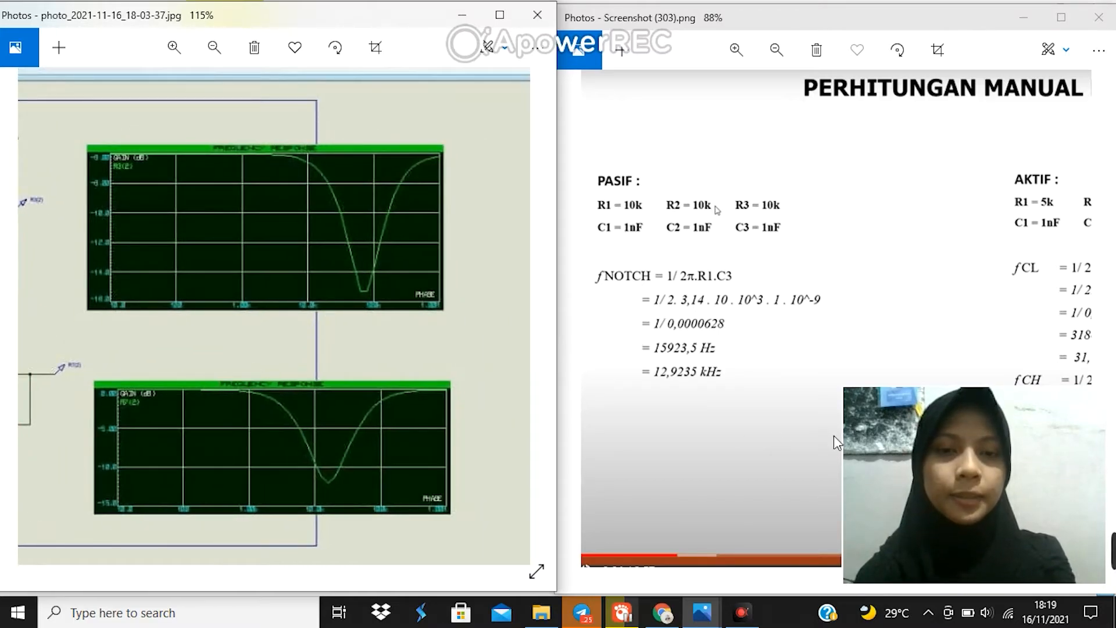
left_click_drag(688, 443, 604, 440)
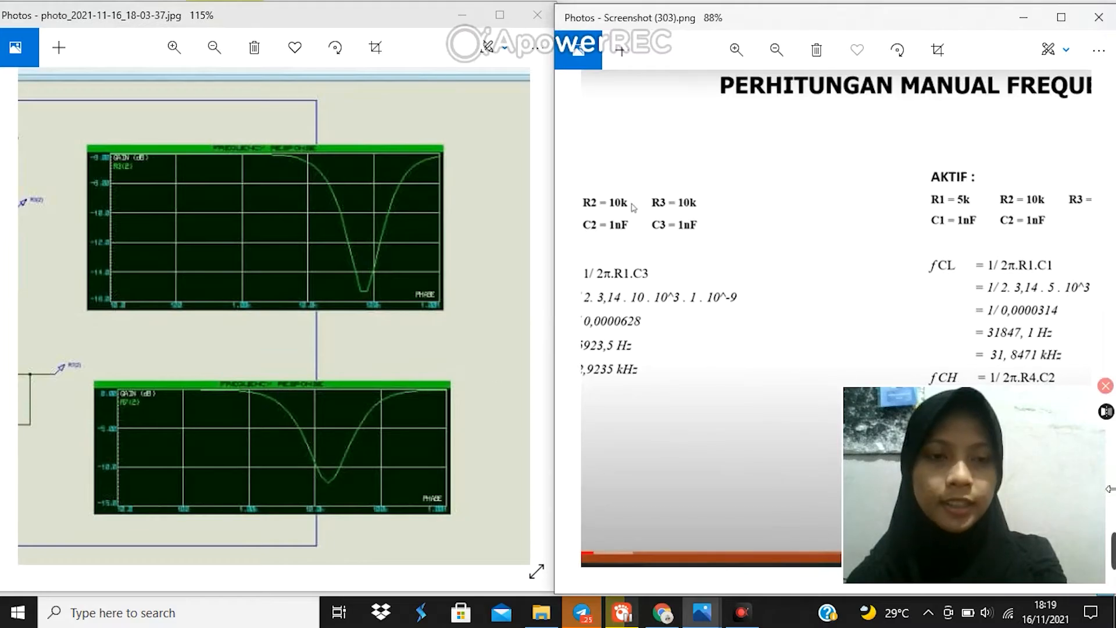
mouse_move(1112, 550)
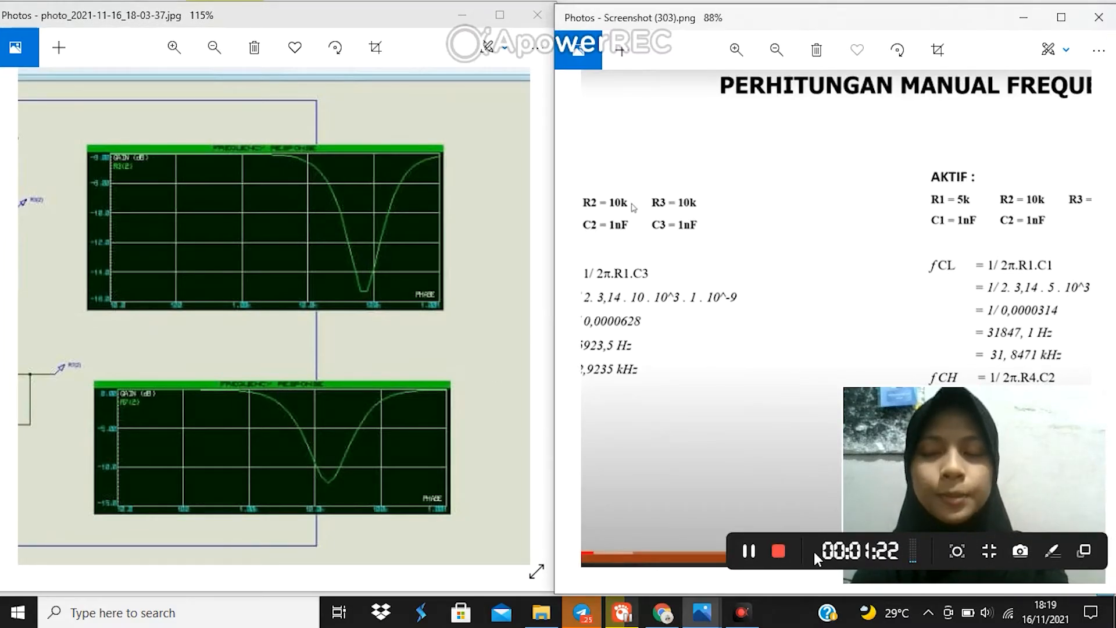
left_click(782, 551)
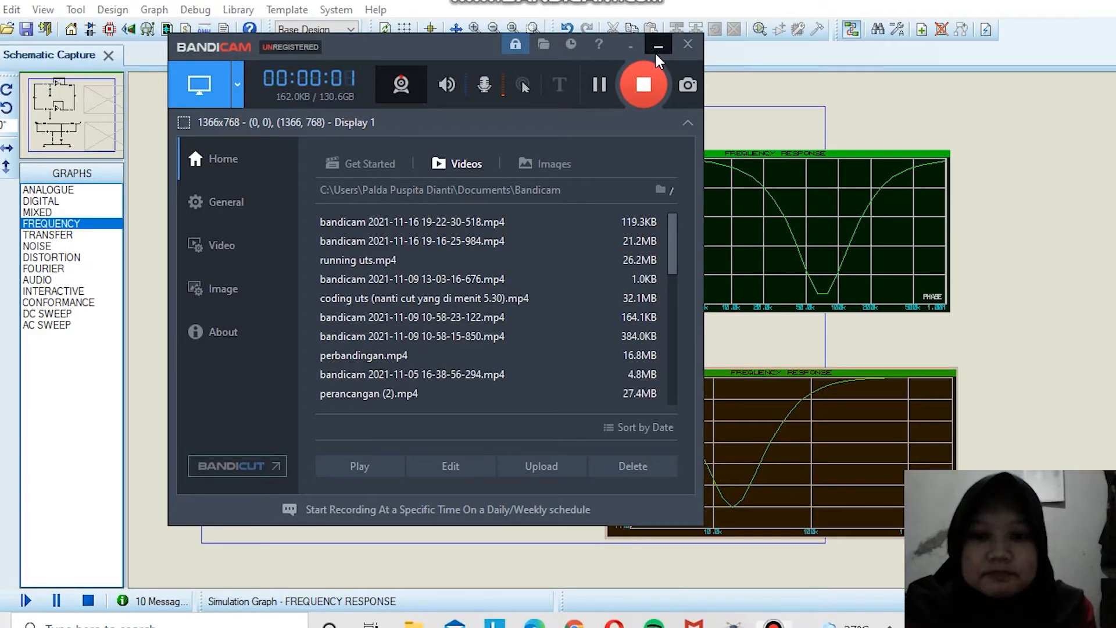
left_click(655, 51)
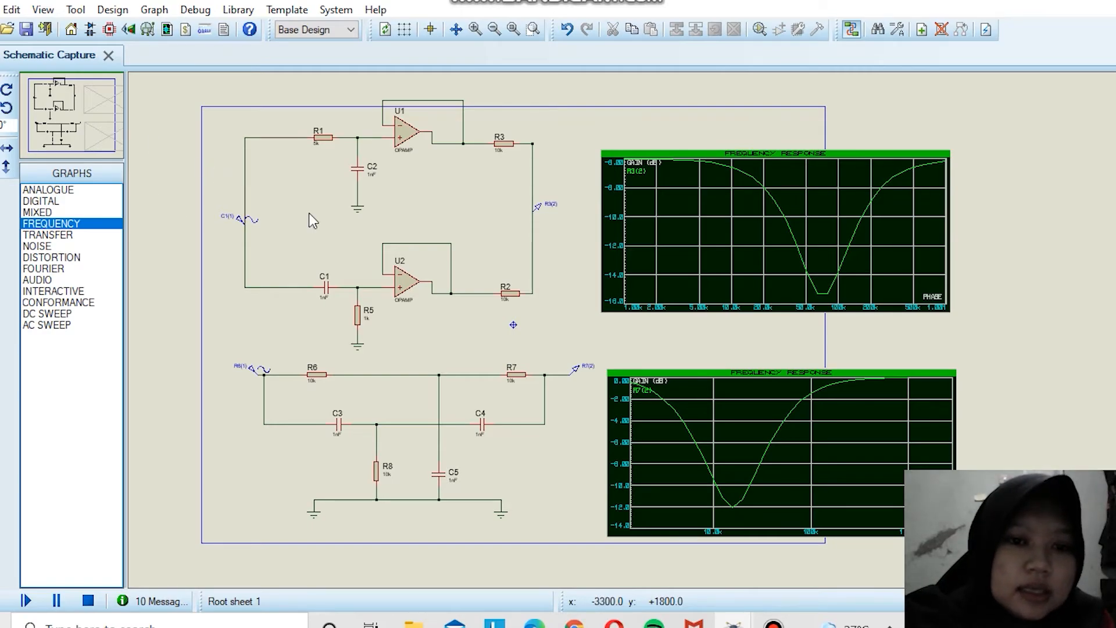
Step: Open the active filter's frequency response graph in its own window
scroll(310, 215, "up", 1)
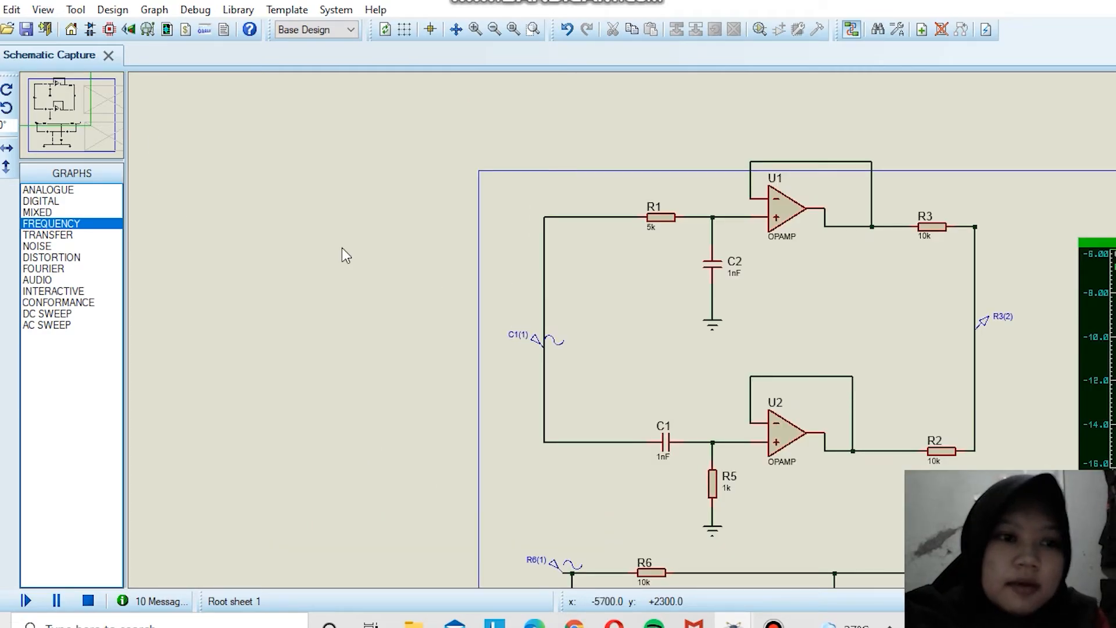
left_click(60, 104)
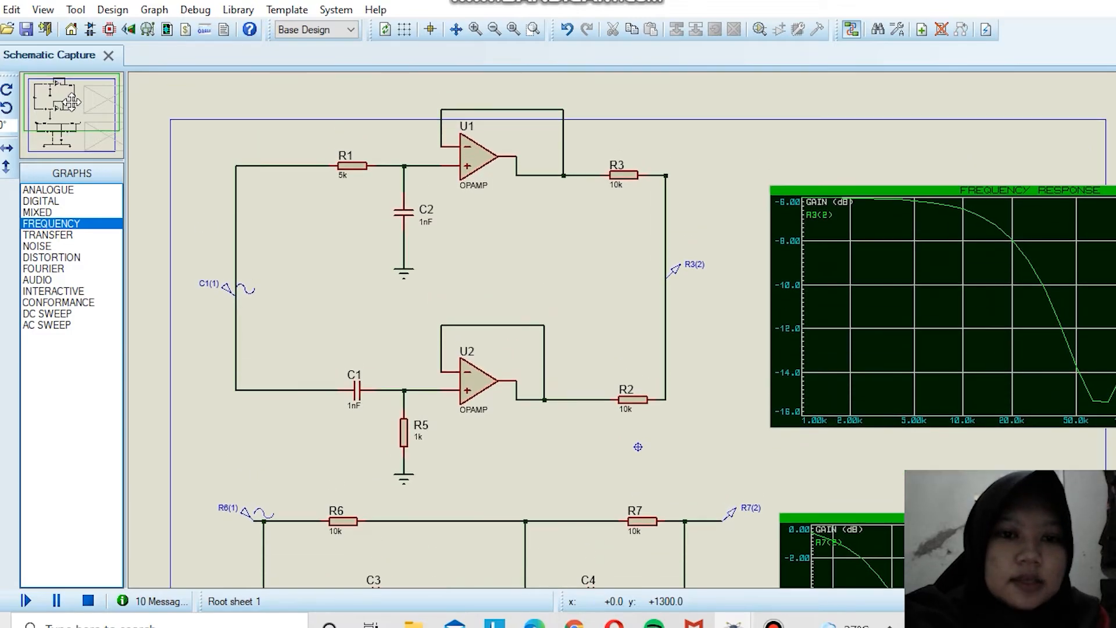
left_click(72, 106)
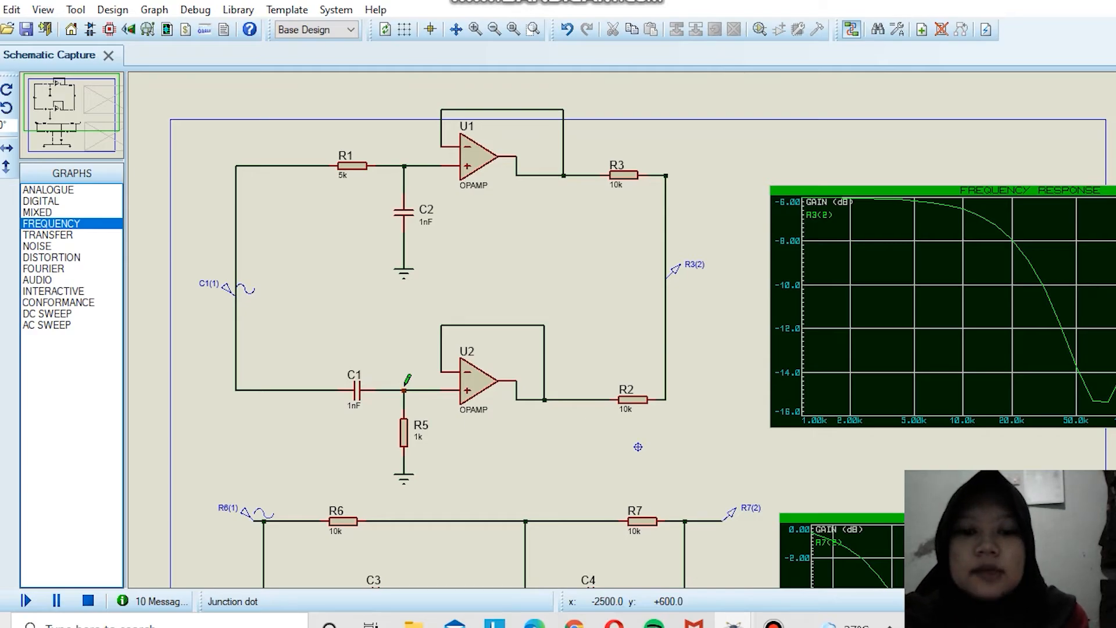
left_click(859, 290)
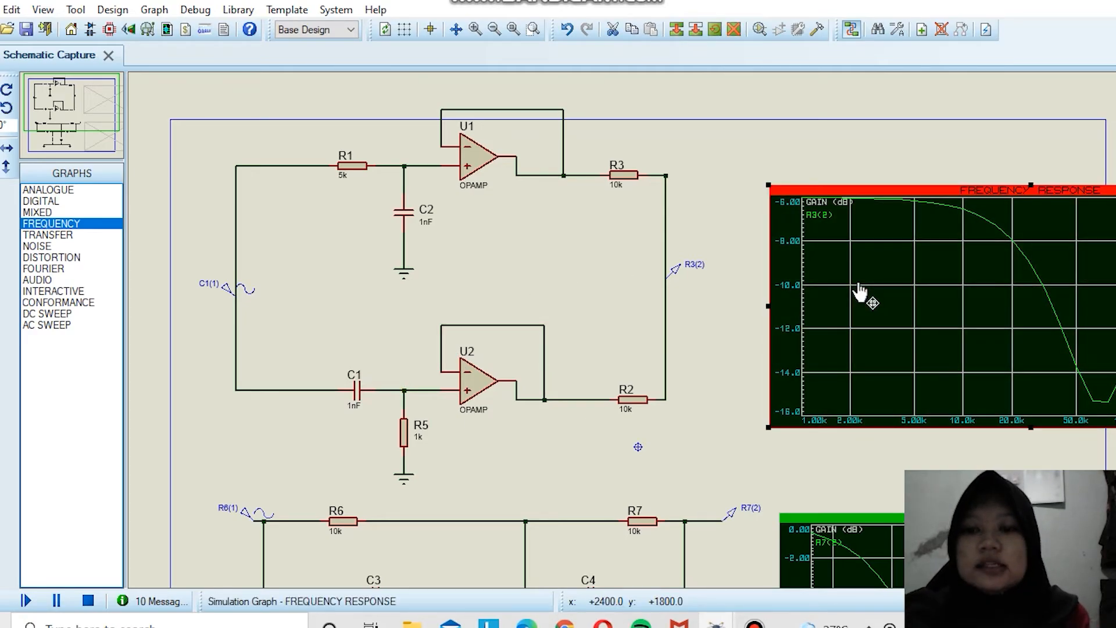
right_click(874, 289)
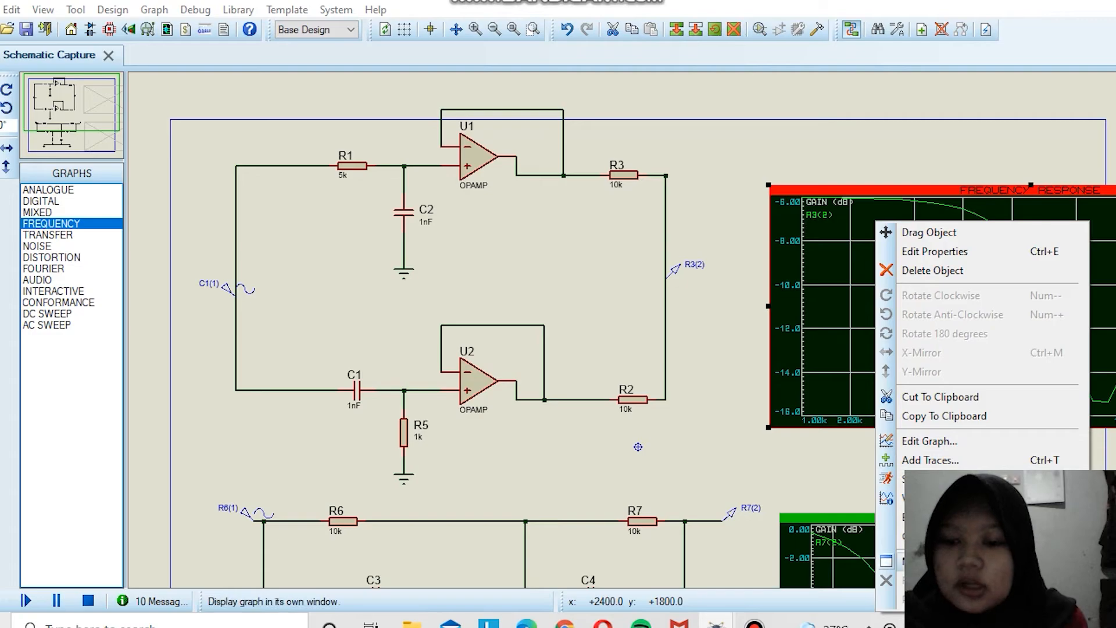
left_click(906, 561)
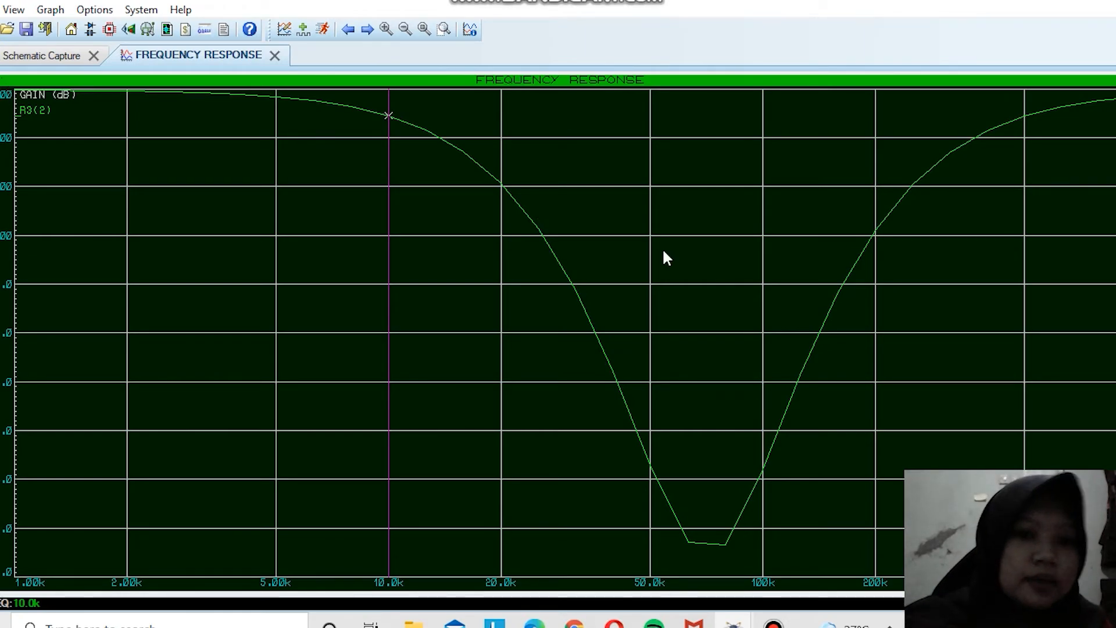
Step: Read the frequencies at the notch and at both cutoff points of the active filter curve with the cursor
left_click(709, 262)
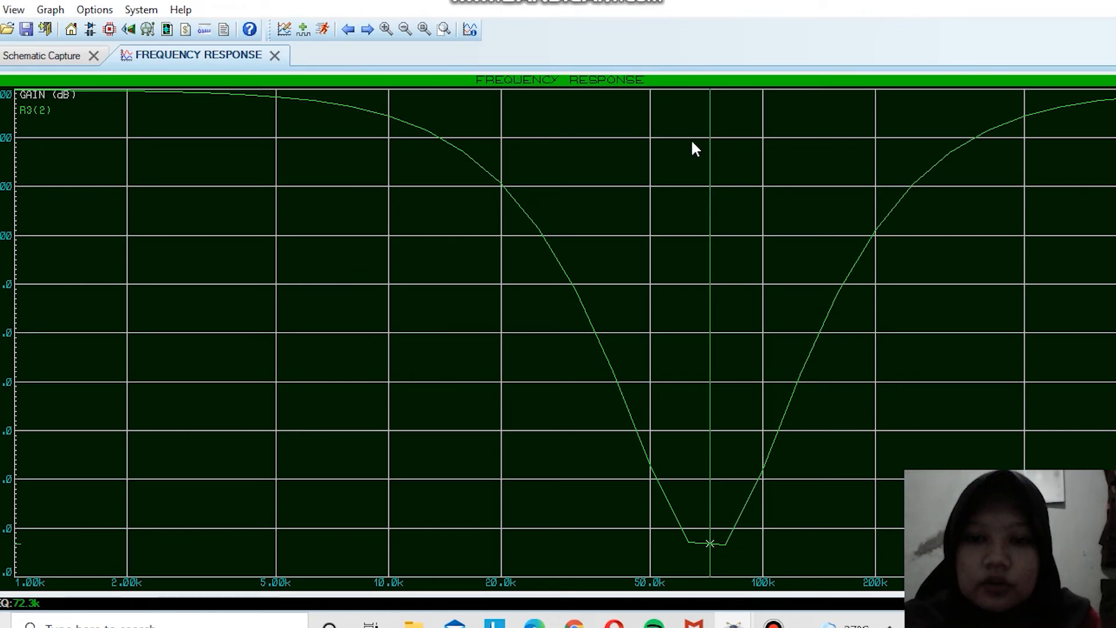
left_click(387, 119)
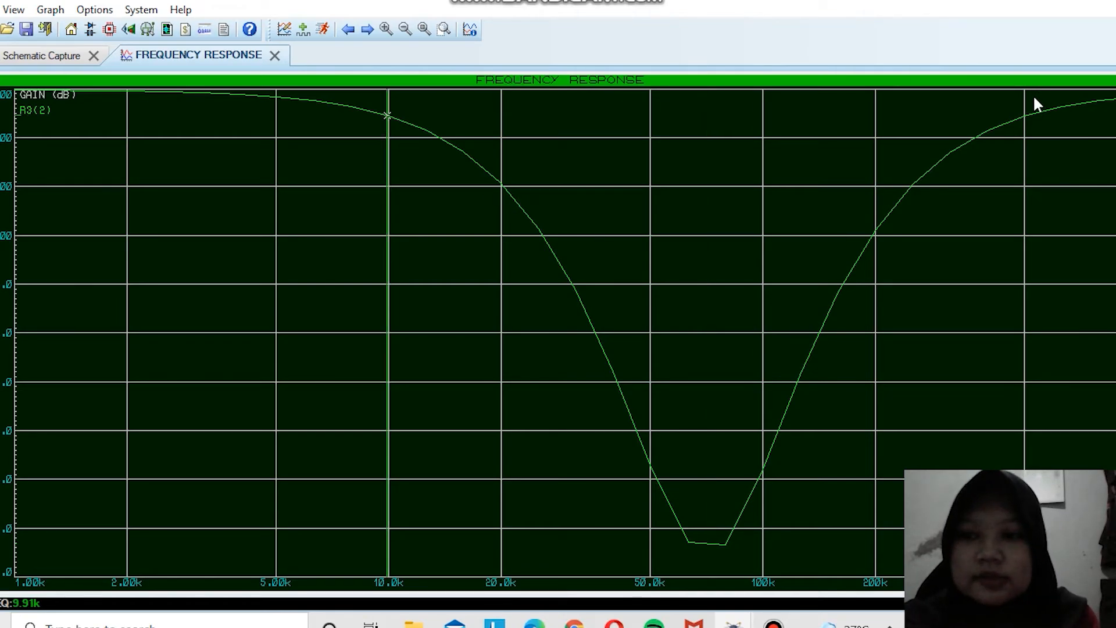
left_click(1026, 116)
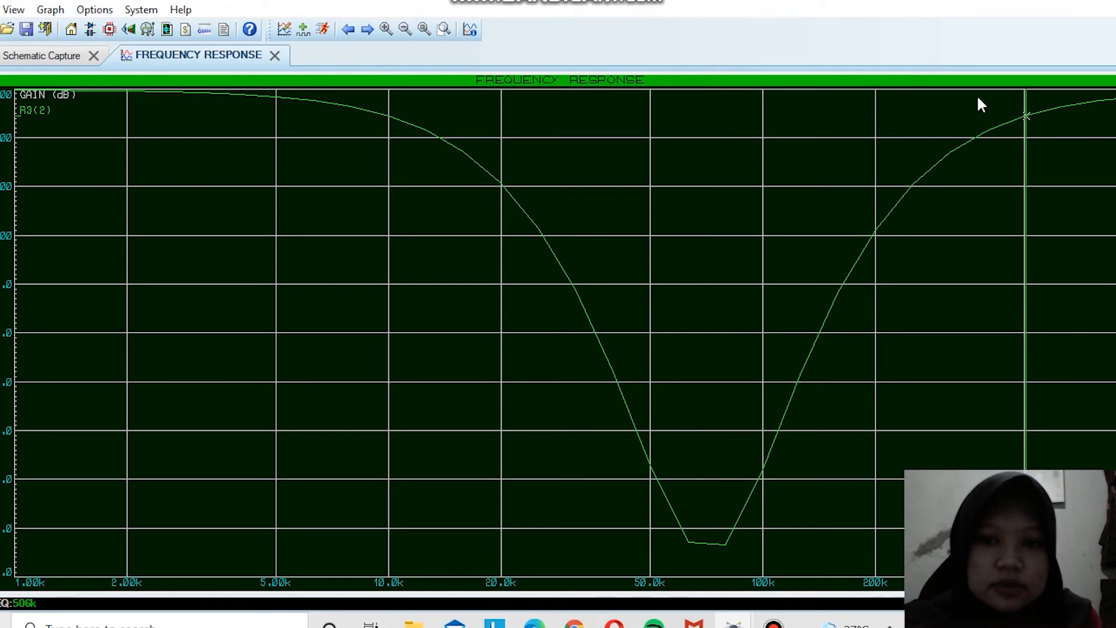
left_click(391, 113)
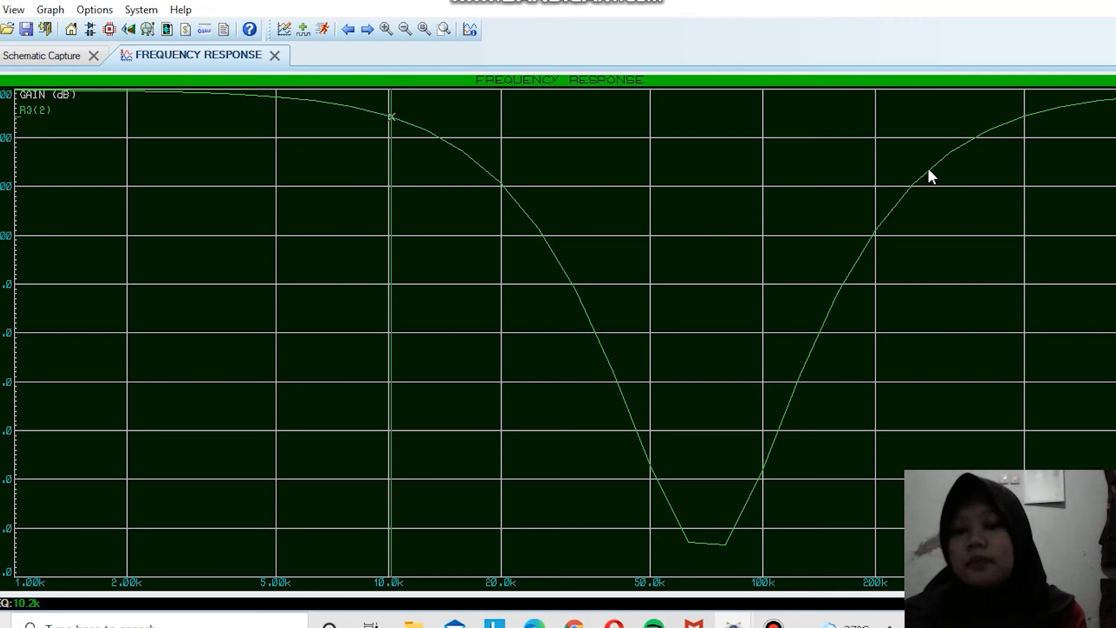
left_click(967, 143)
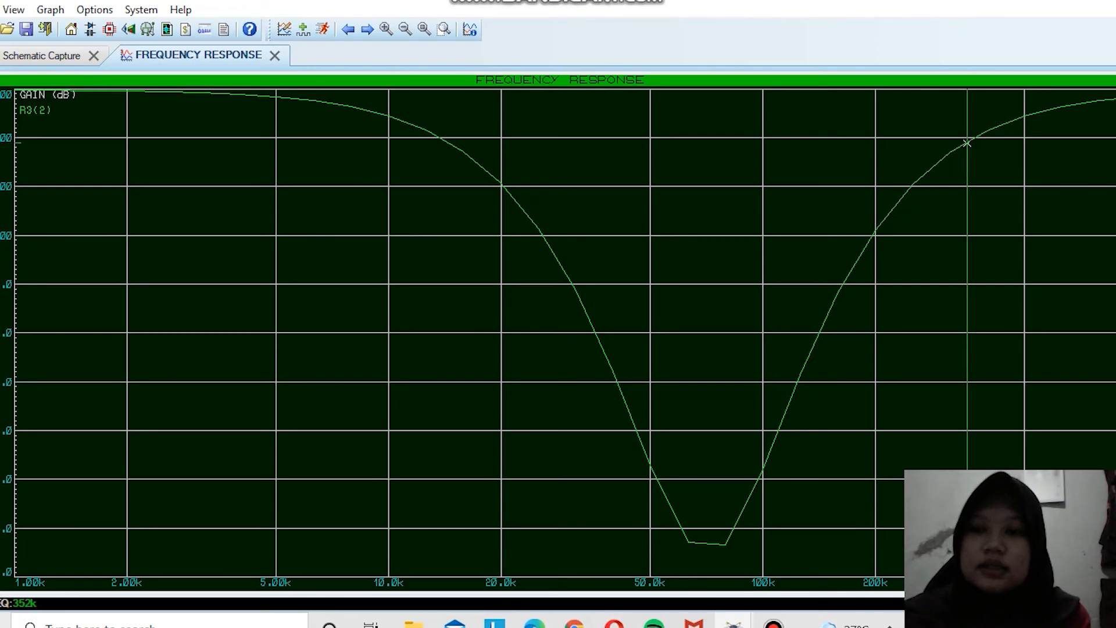
left_click(1002, 125)
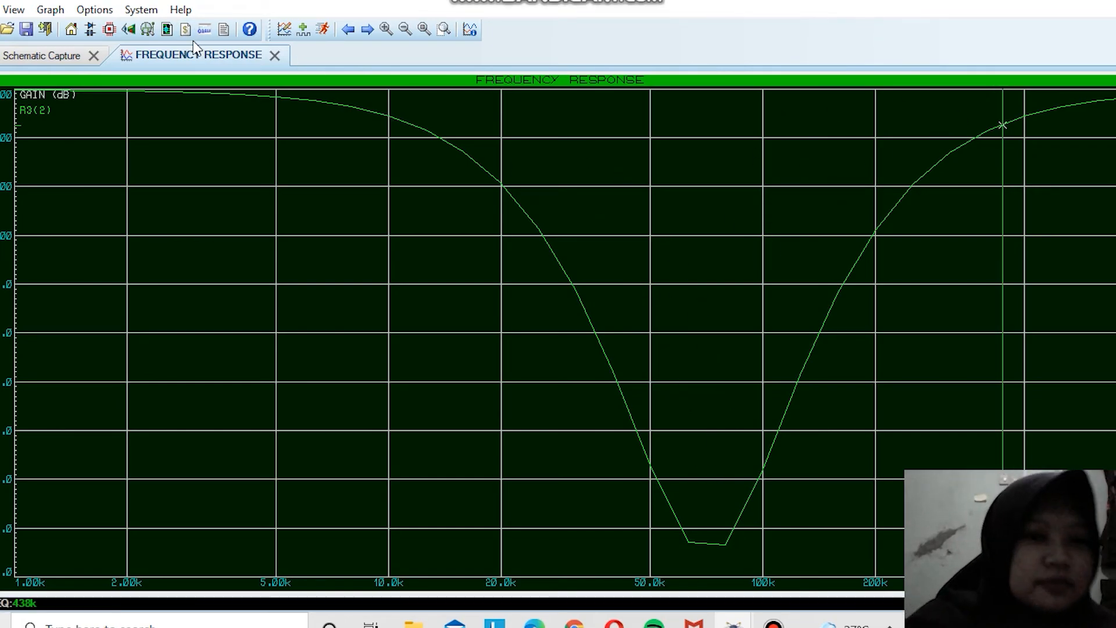
Step: Close the graph window and open the passive filter's frequency response graph in its own window
left_click(275, 55)
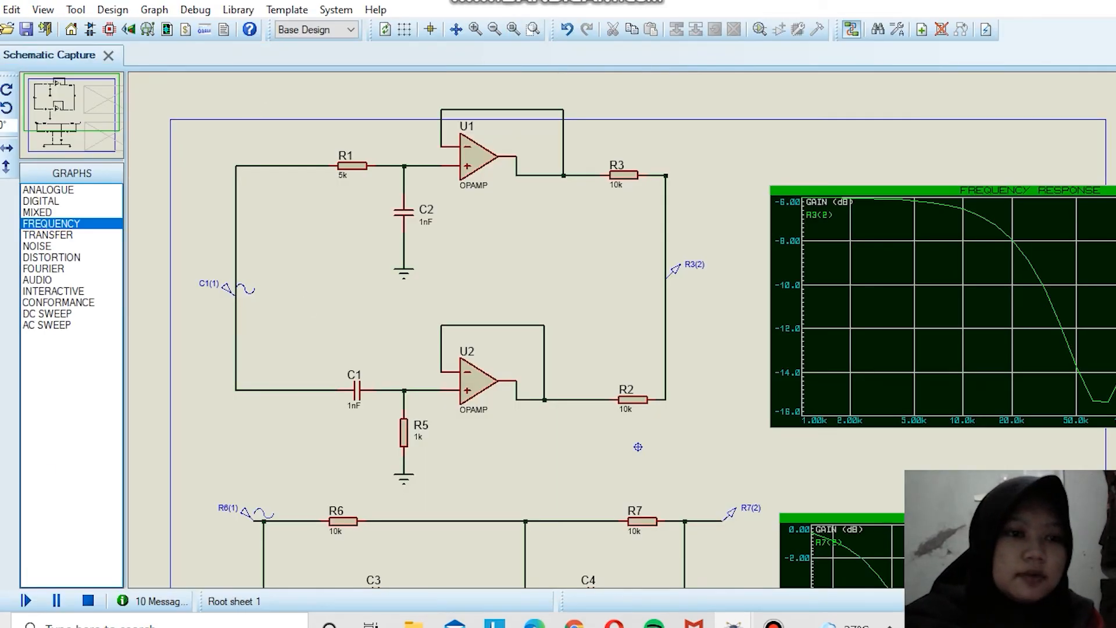
left_click_drag(91, 106, 76, 150)
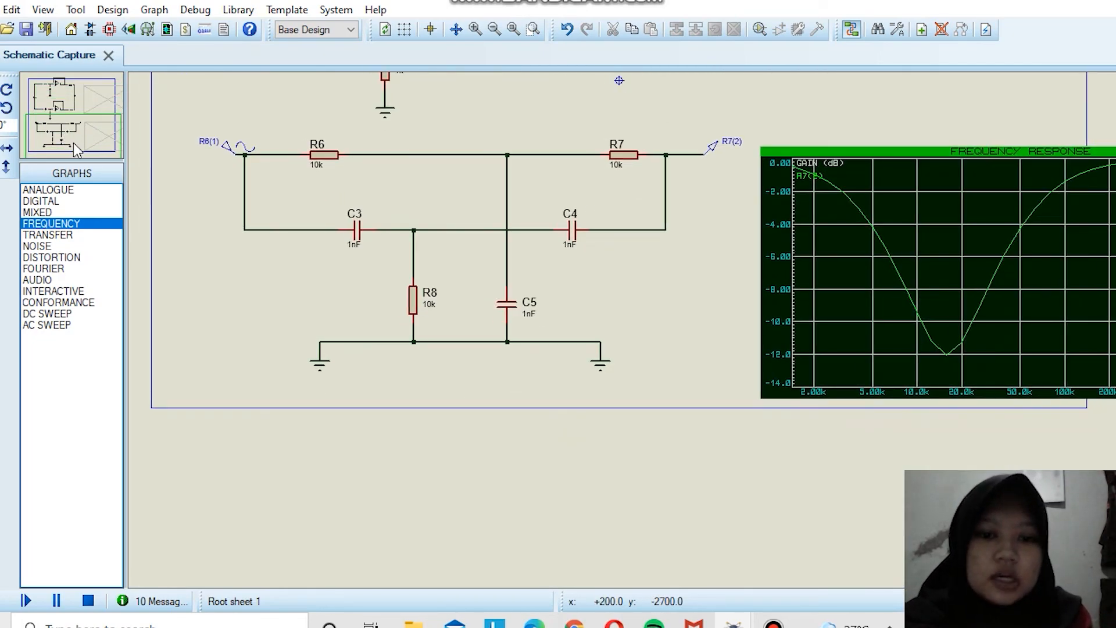
left_click(988, 285)
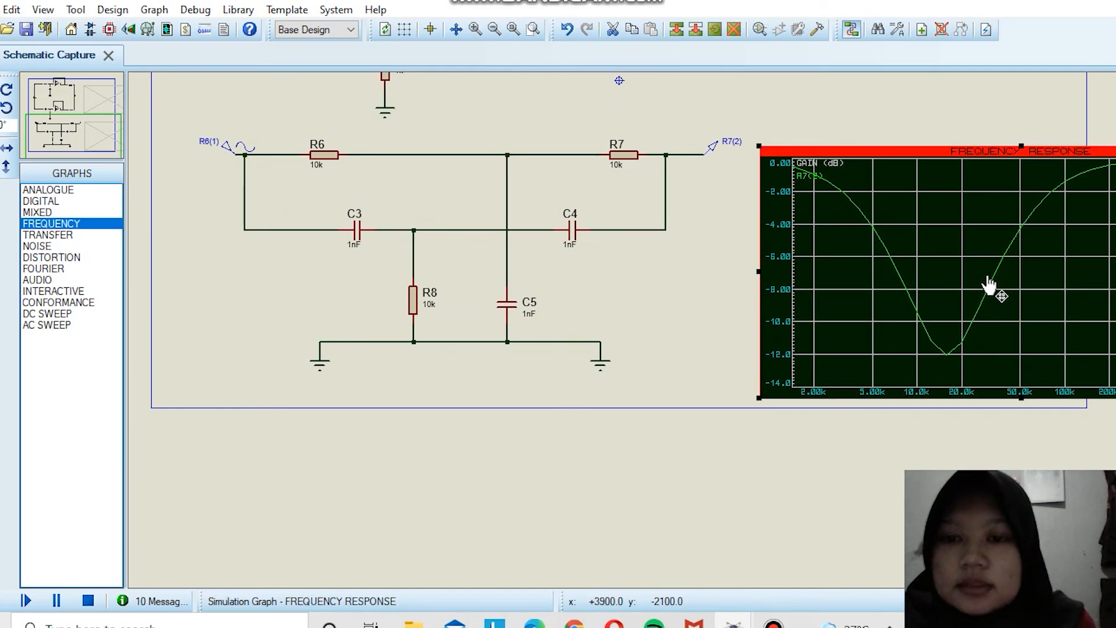
right_click(989, 284)
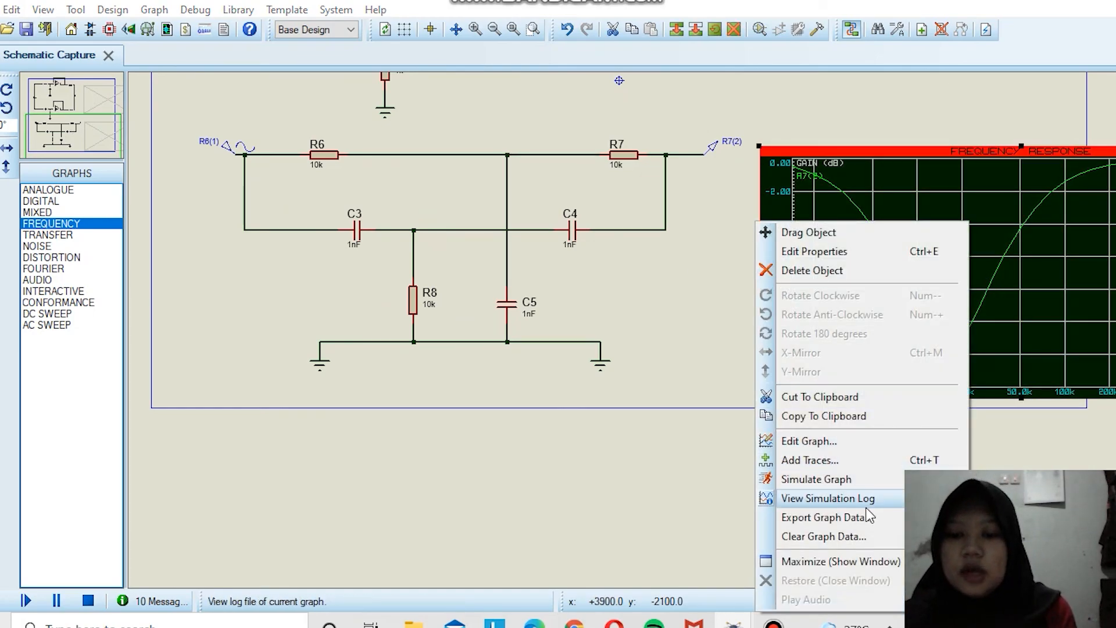
left_click(872, 561)
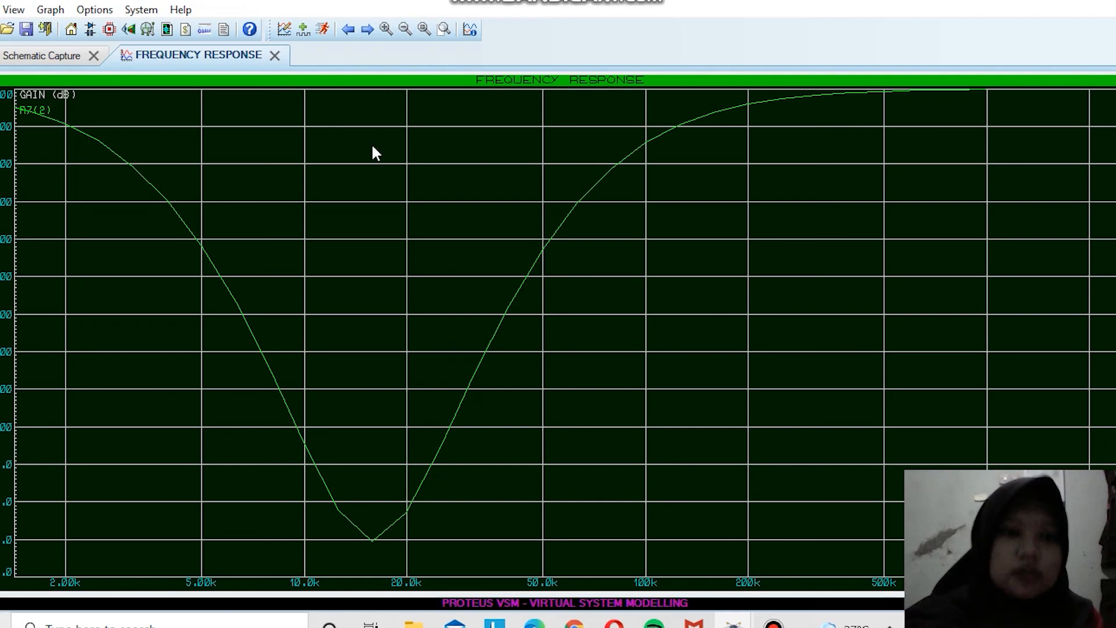
Step: Close the passive filter's graph window and return to the schematic
left_click(274, 55)
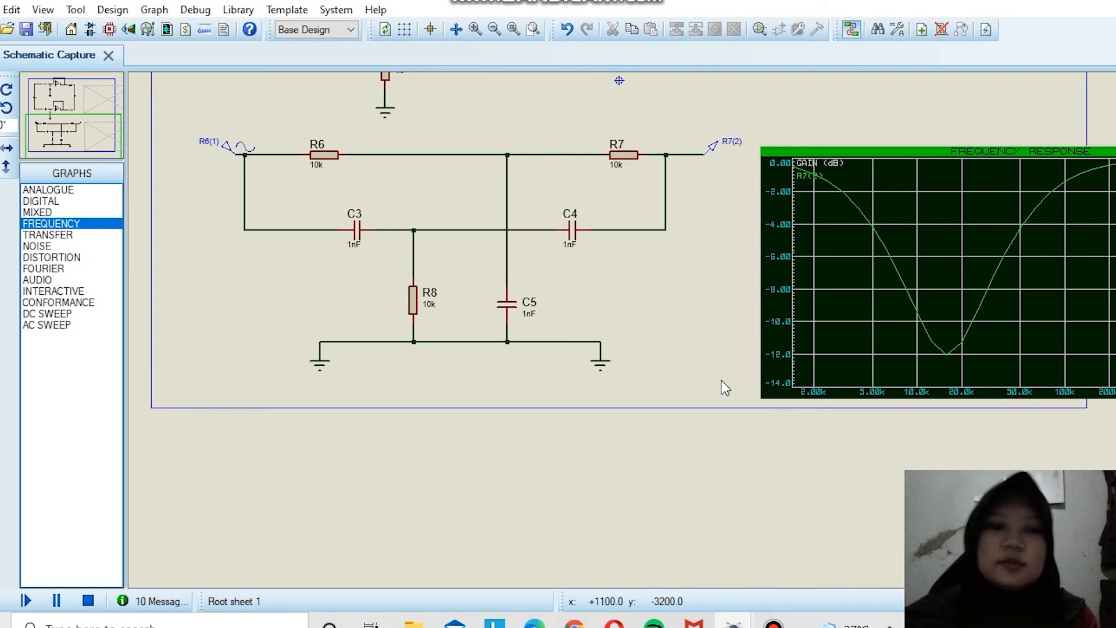
left_click(782, 623)
left_click(642, 87)
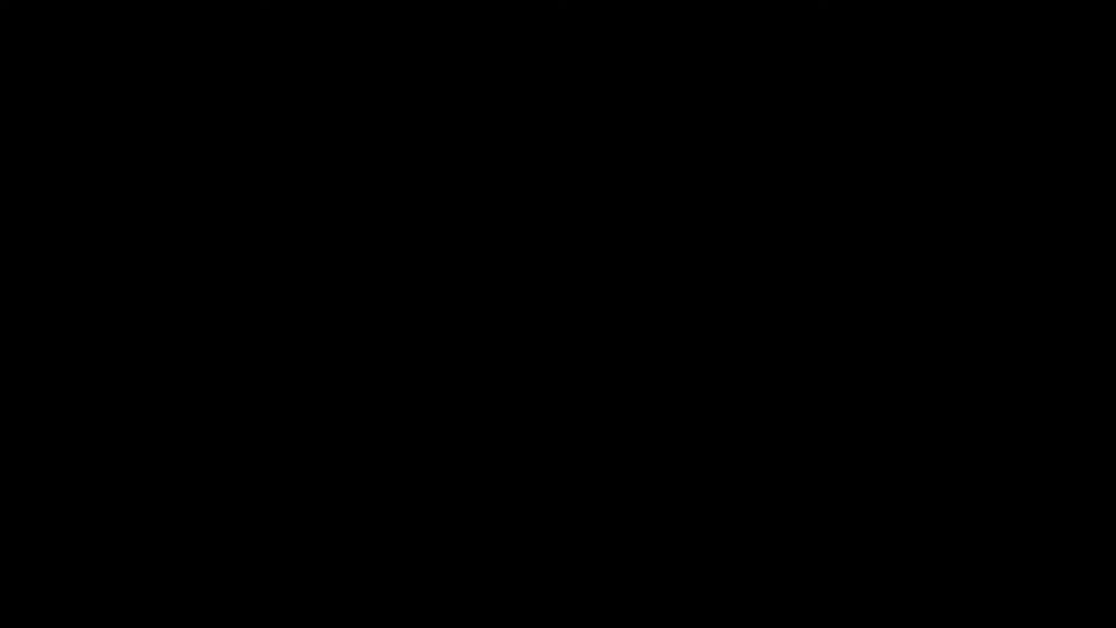